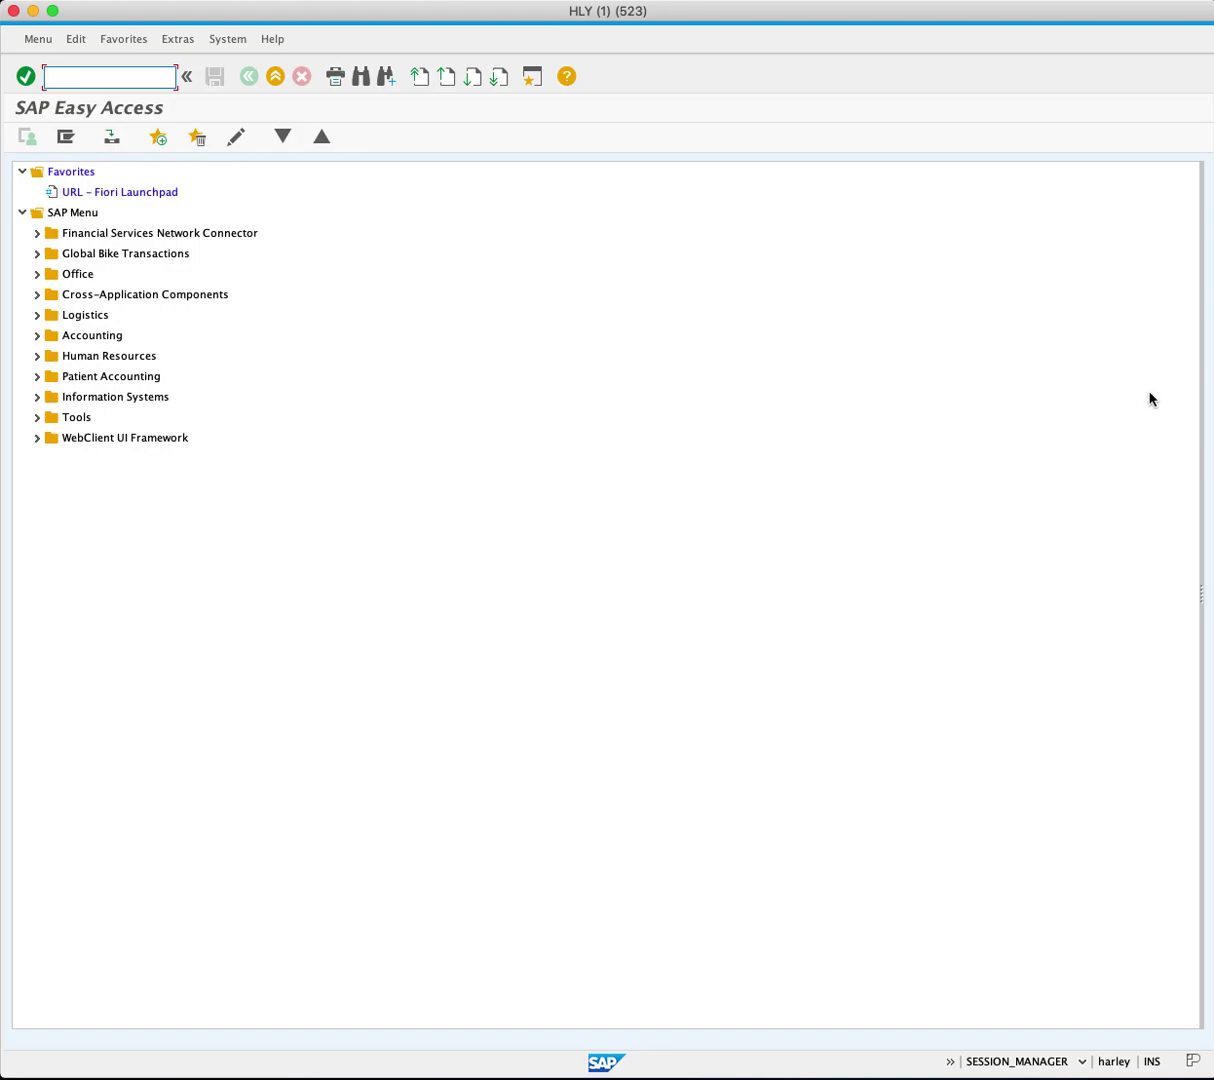
{"action": "type", "text": "ME01"}
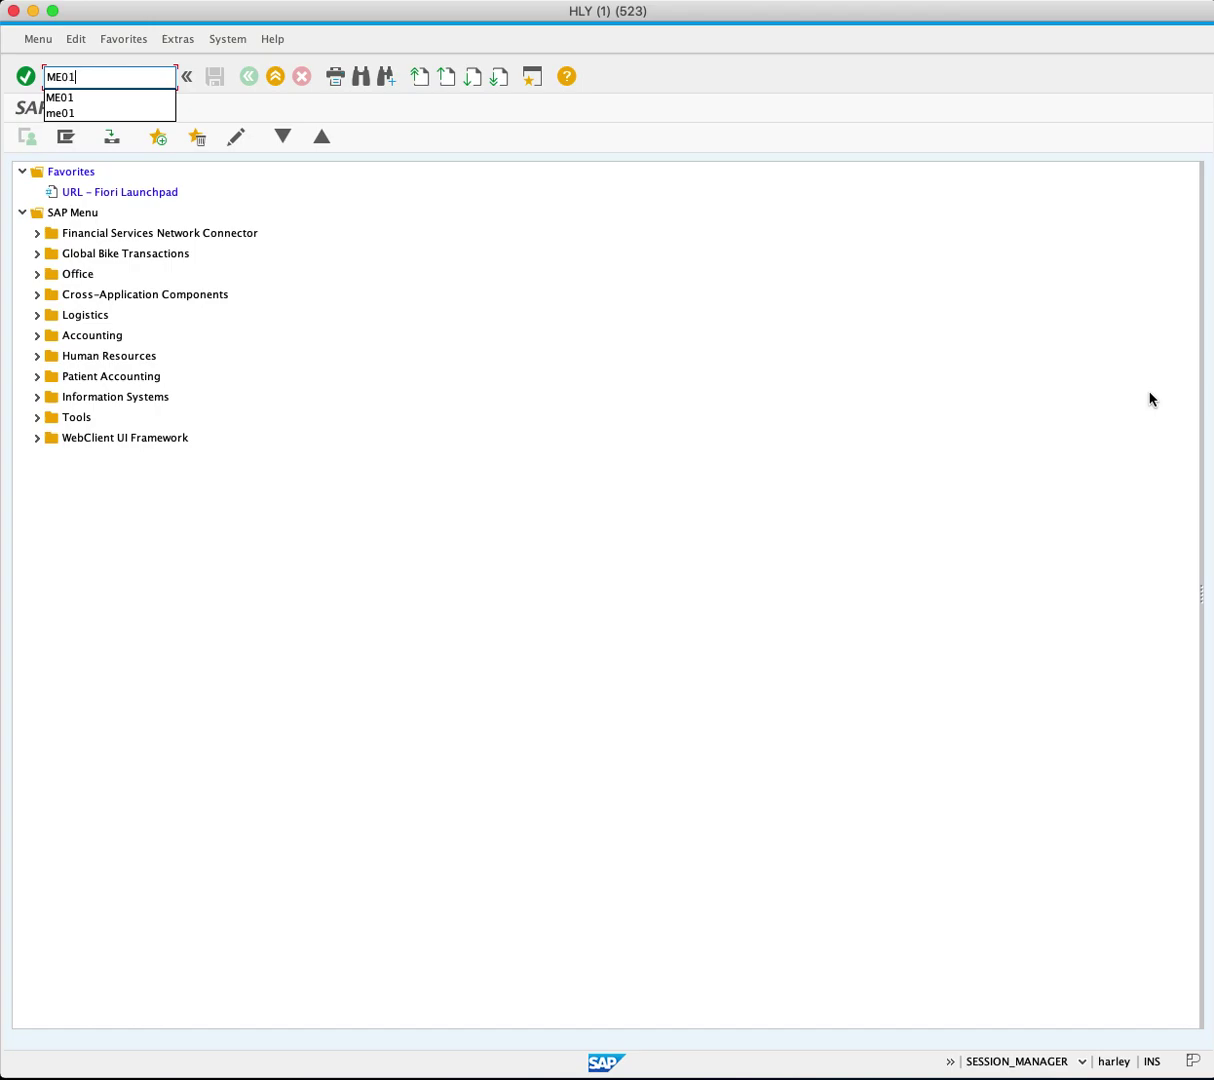
Start the Maintain Source List transaction with ME01.
{"action": "key", "text": "Return"}
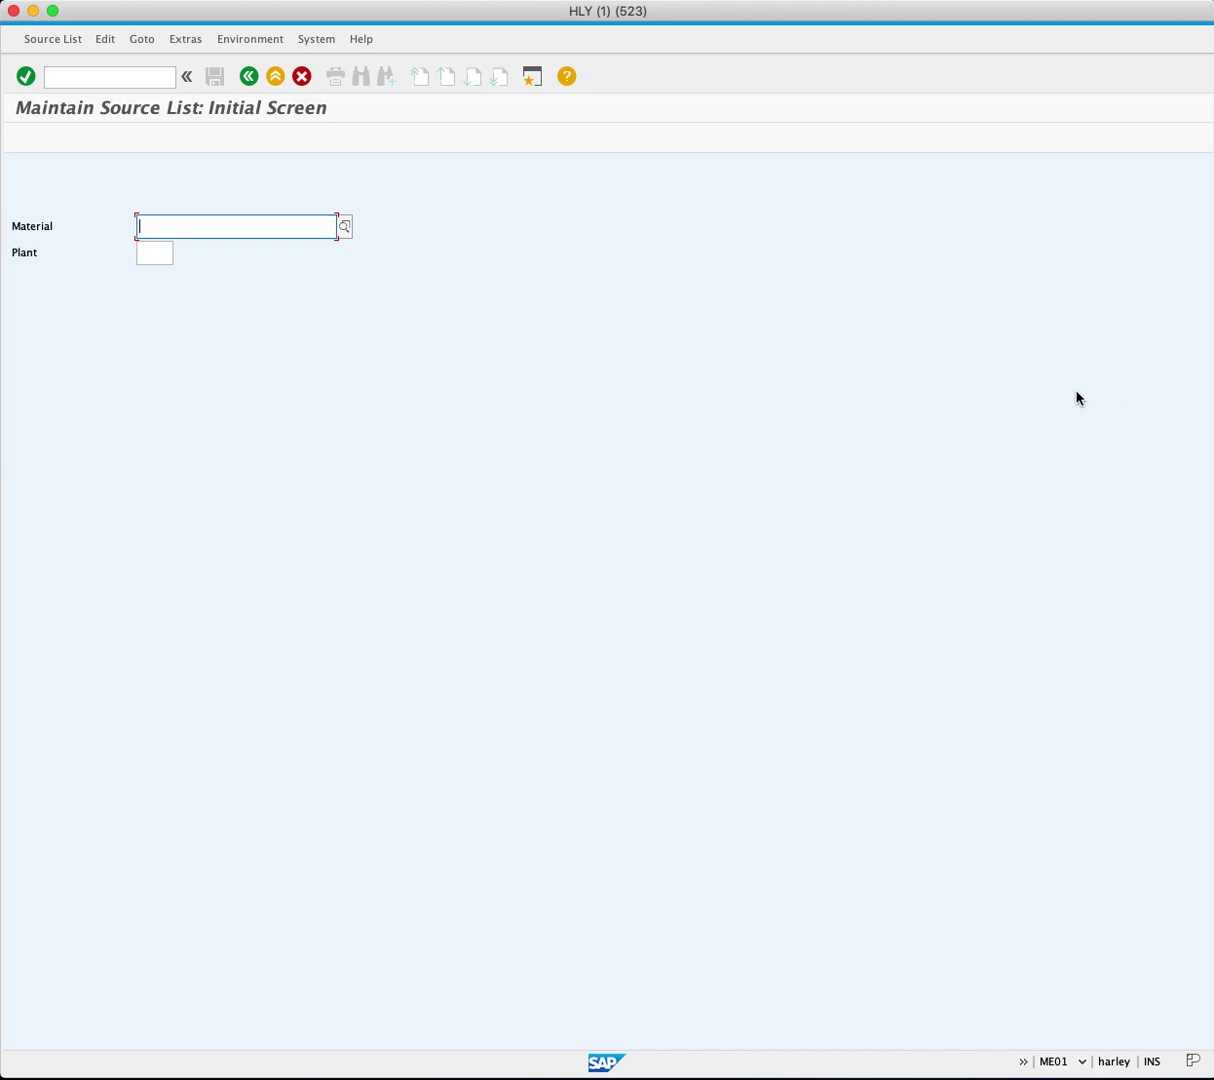
{"action": "type", "text": "B0LT"}
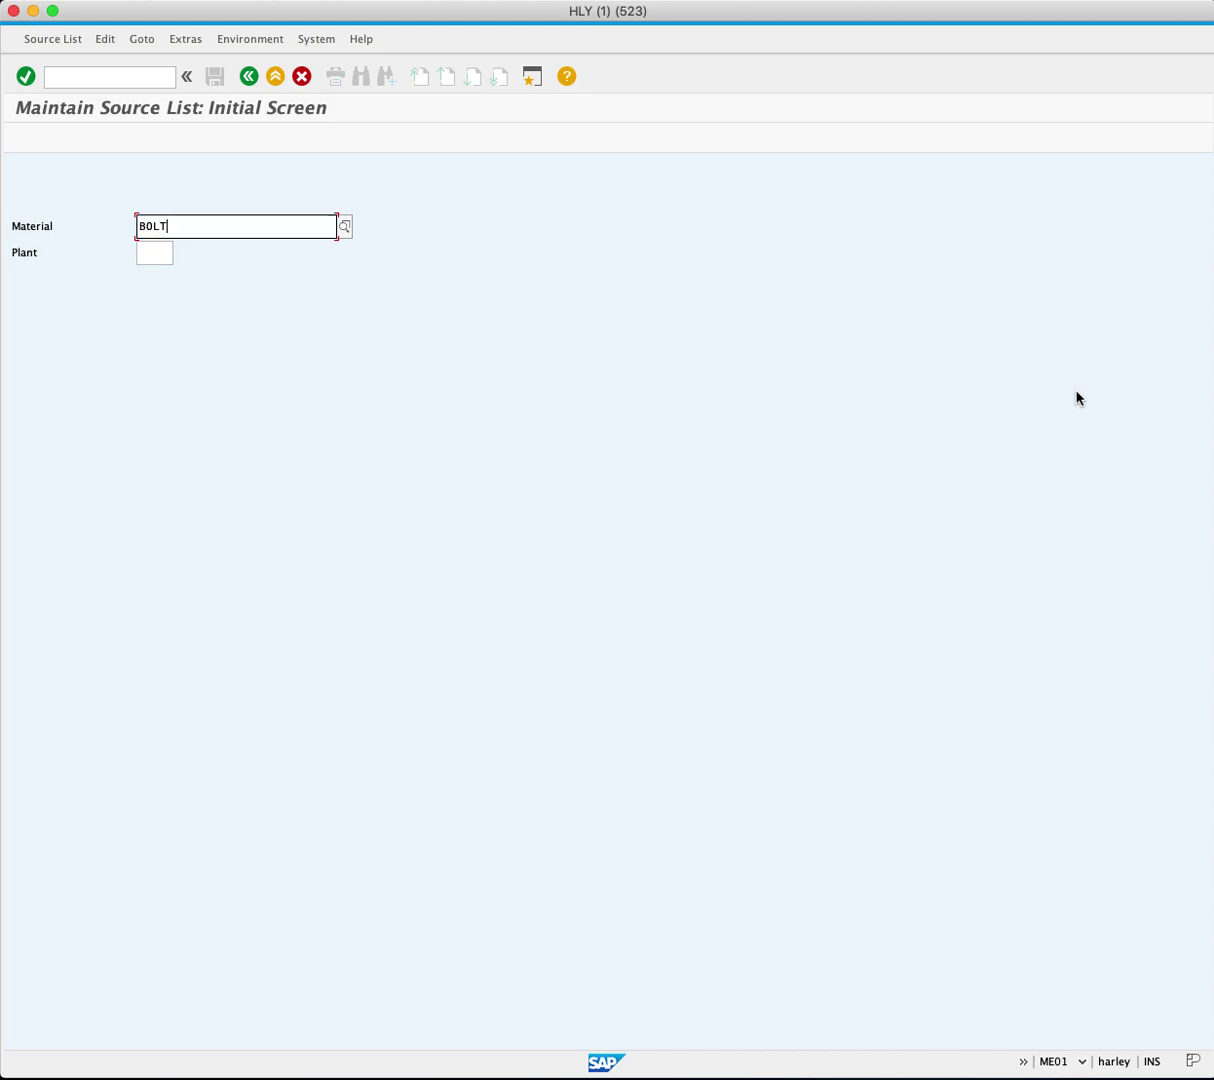
{"action": "type", "text": "2023"}
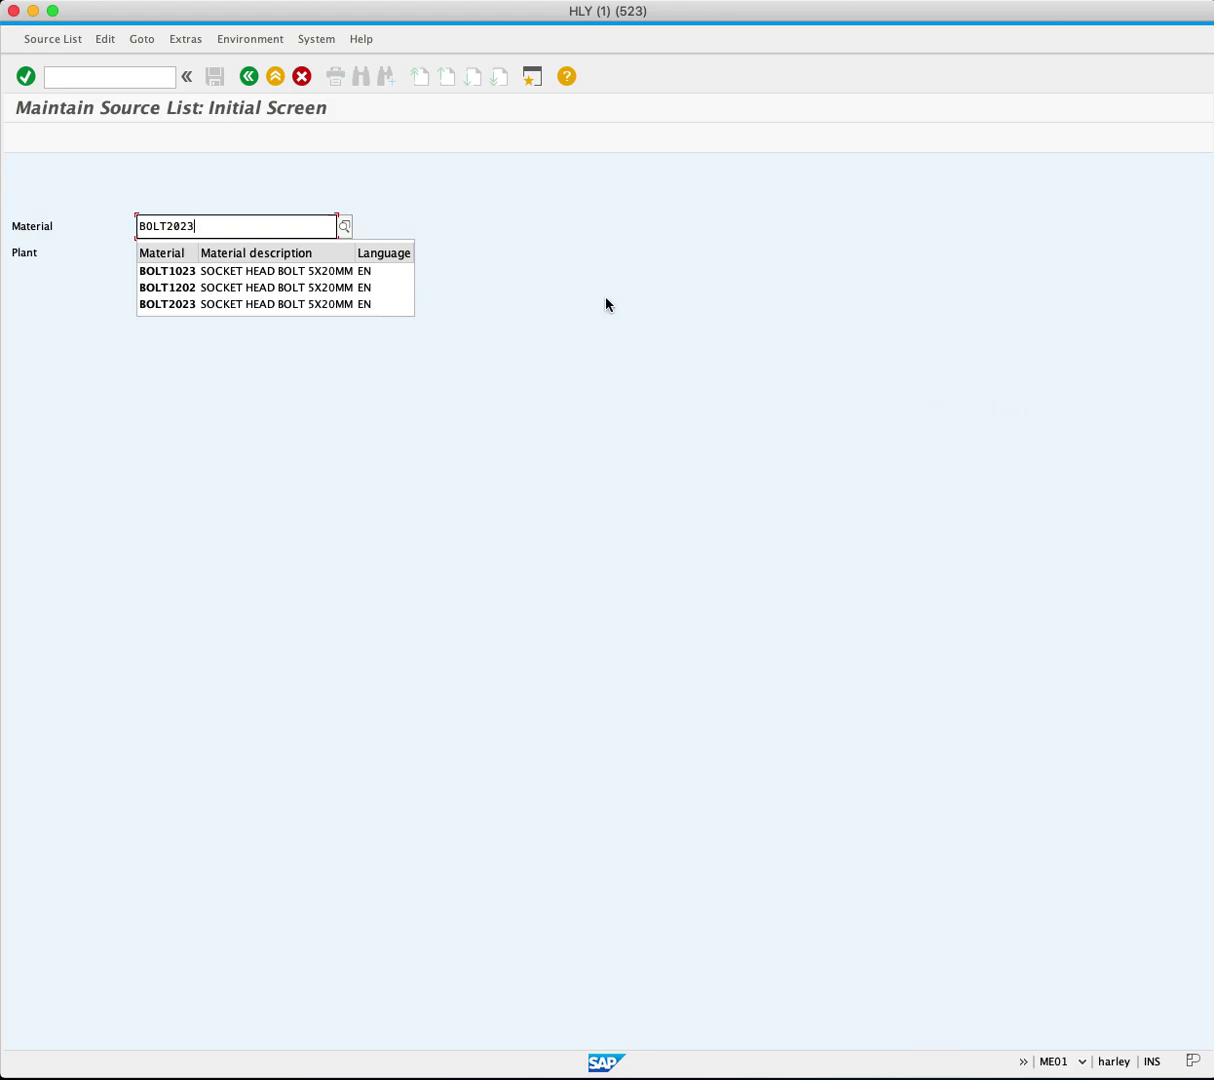
Enter material BOLT2023 and plant MI00 to reach the empty source list overview.
{"action": "left_click", "coordinate": [156, 254]}
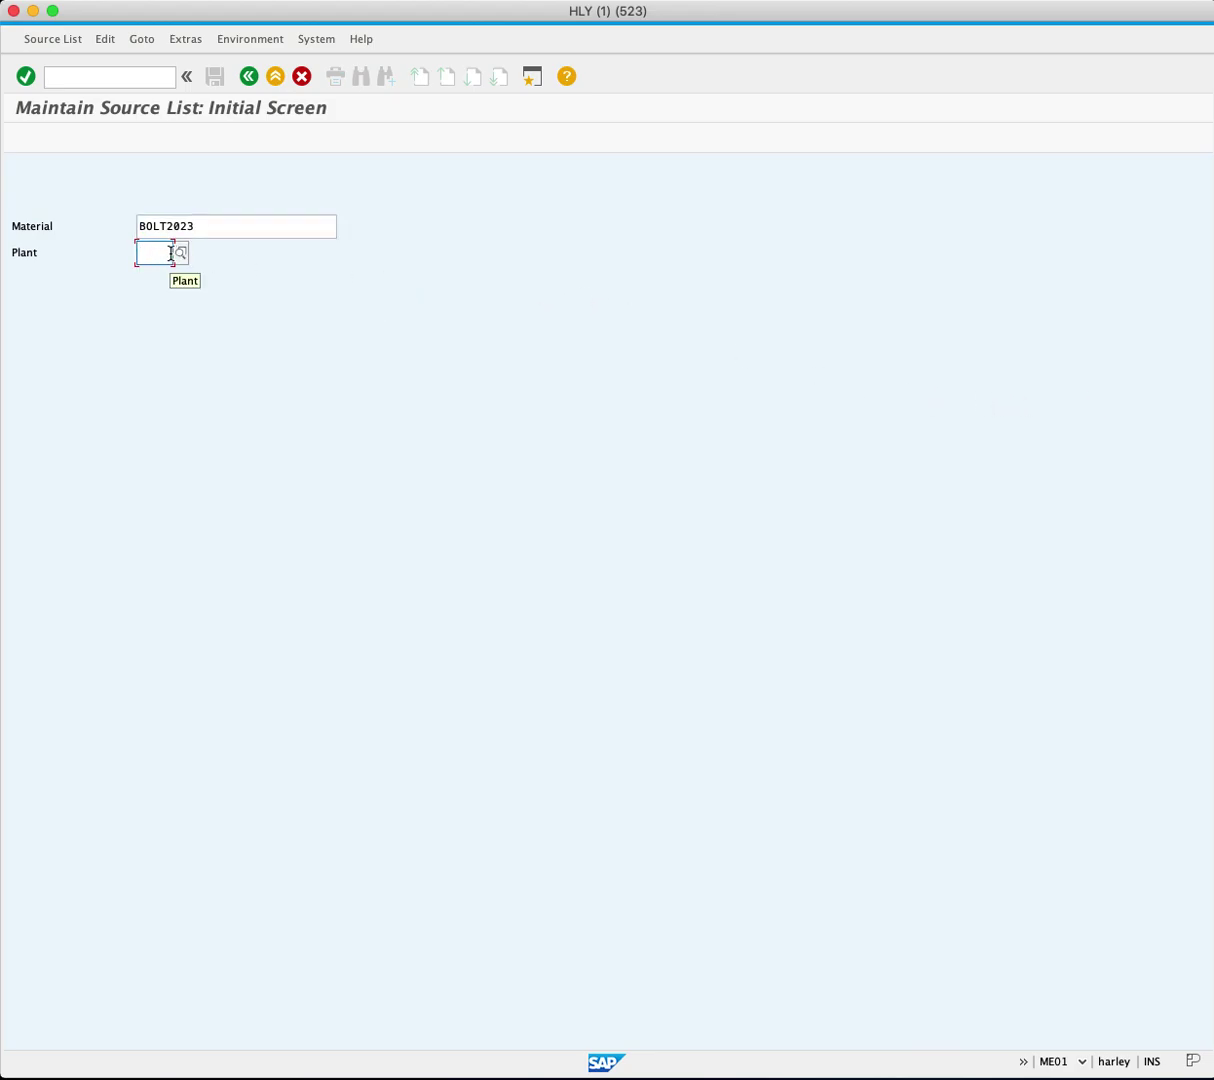
{"action": "type", "text": "MI0"}
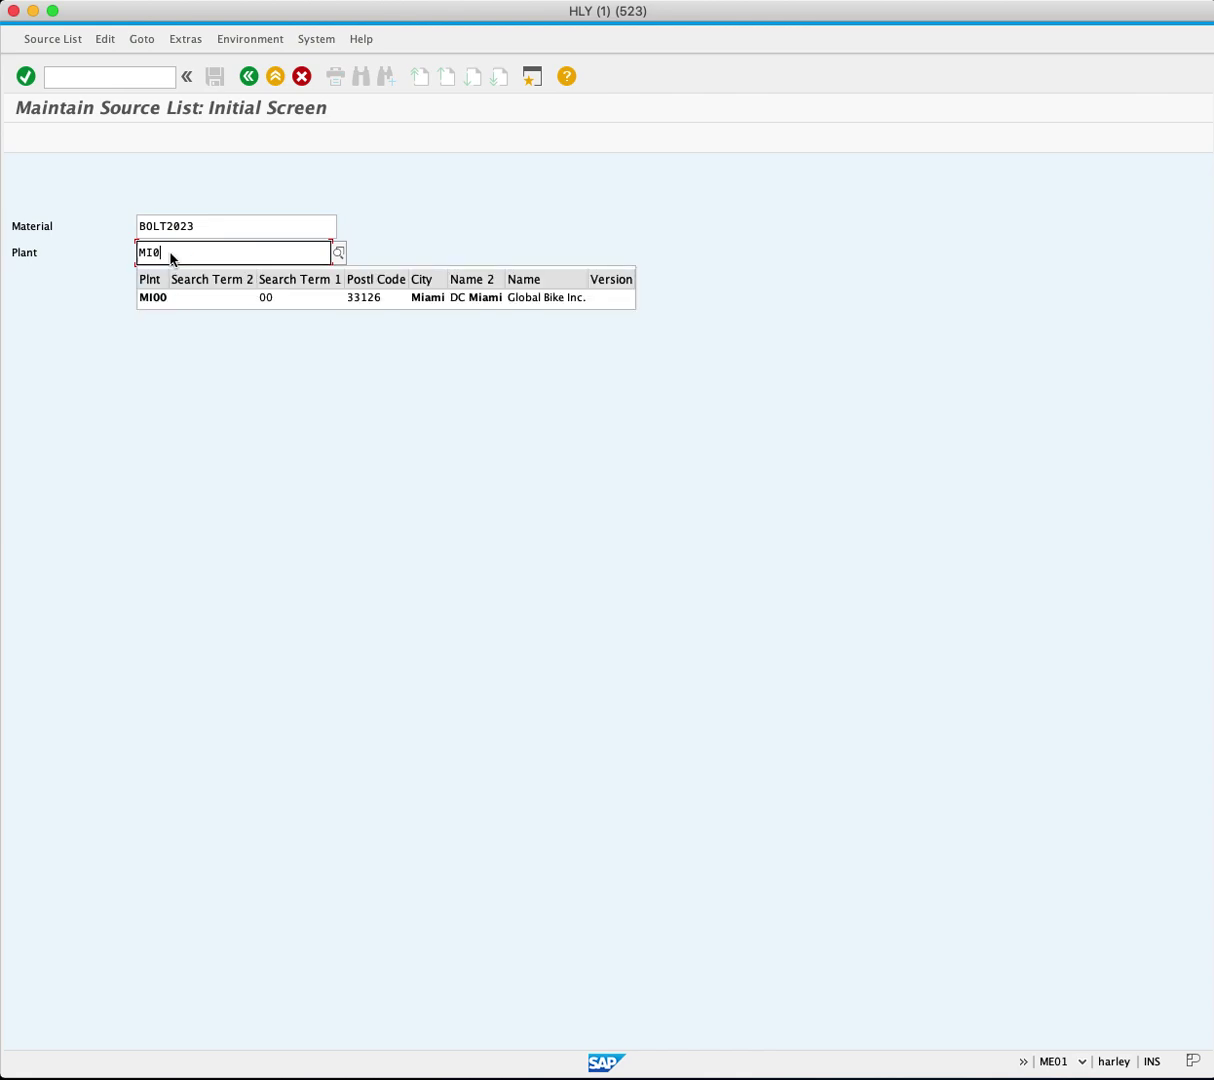
{"action": "type", "text": "0"}
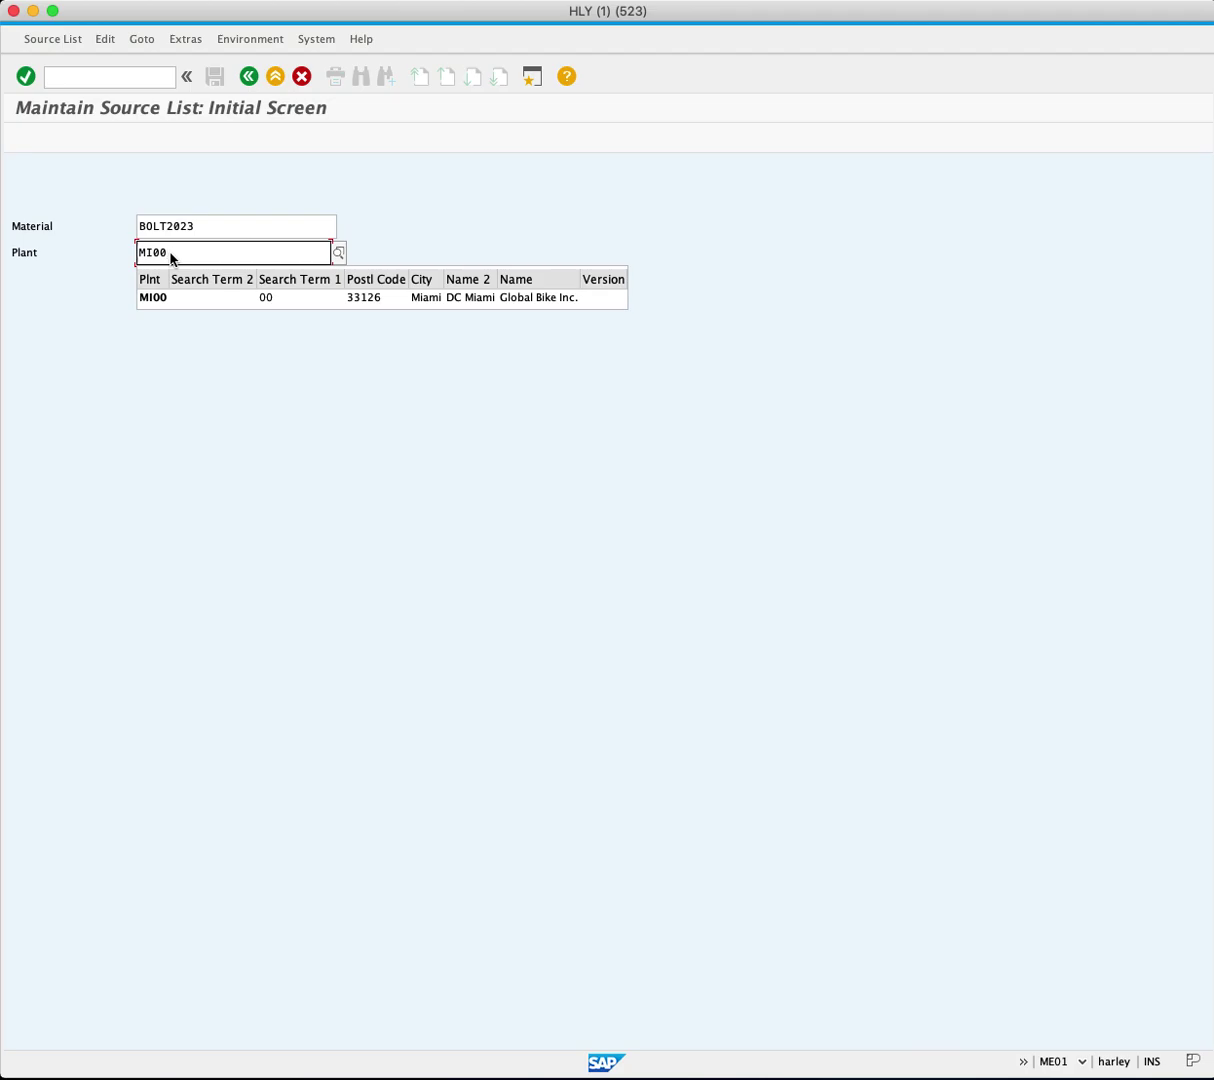
{"action": "key", "text": "Return"}
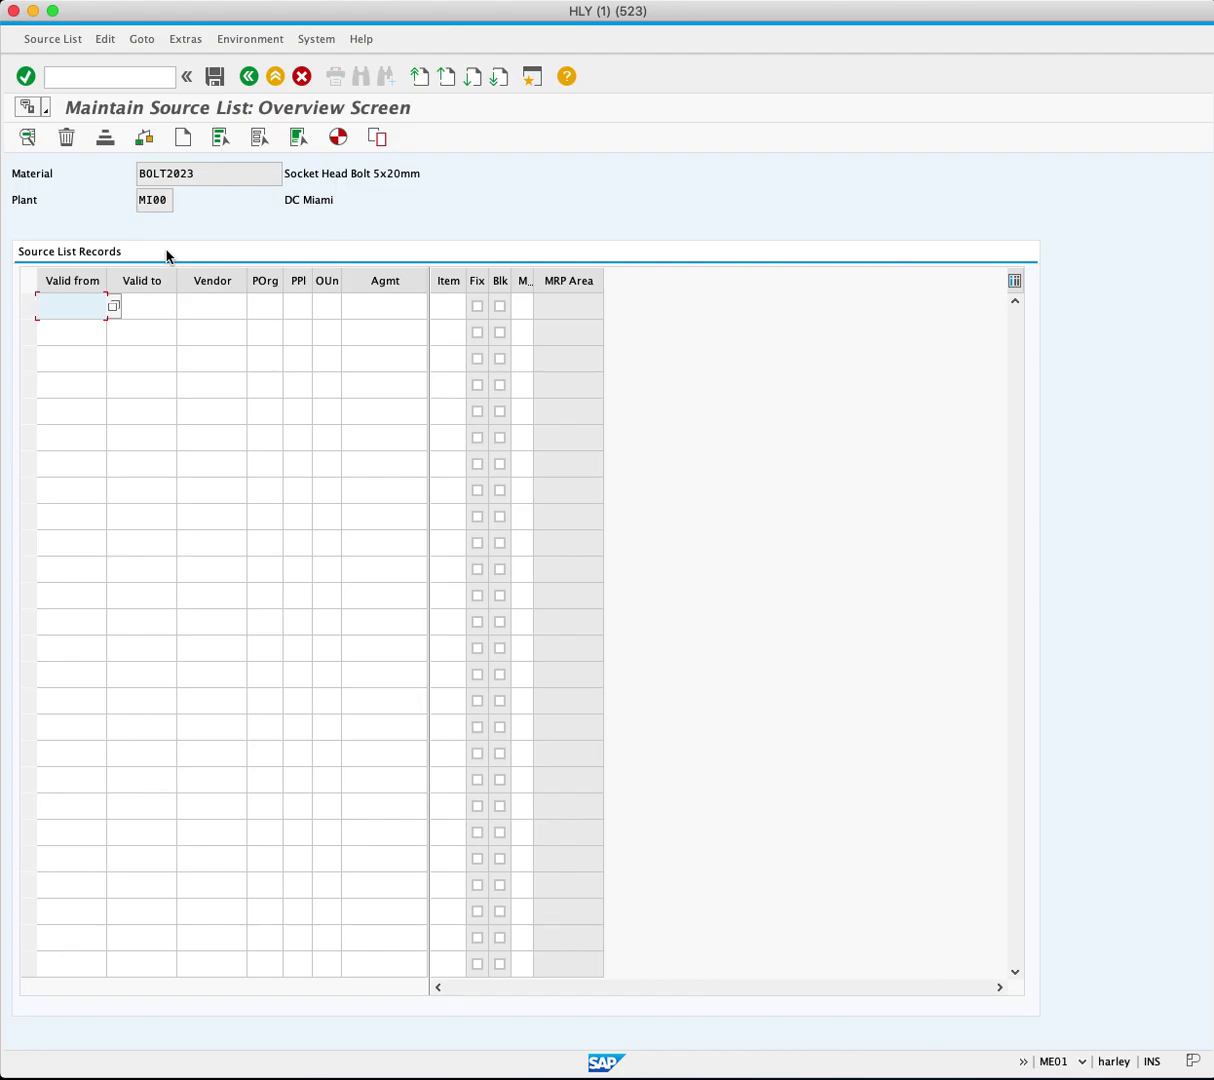
Set the first record's validity from 05/22/2023 to 05/22/2024.
{"action": "left_click", "coordinate": [113, 307]}
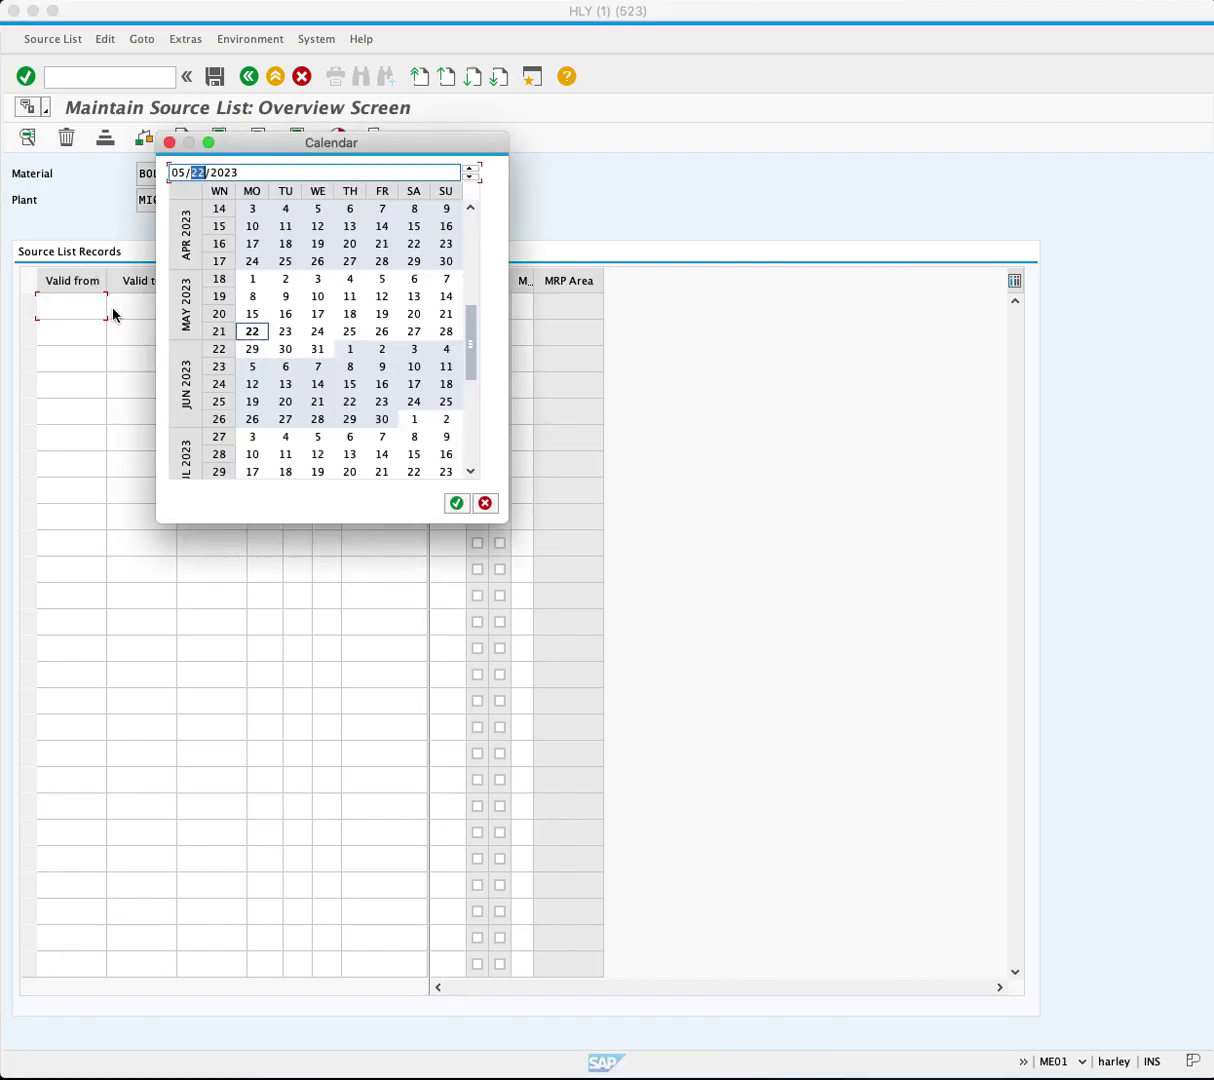
{"action": "double_click", "coordinate": [252, 331]}
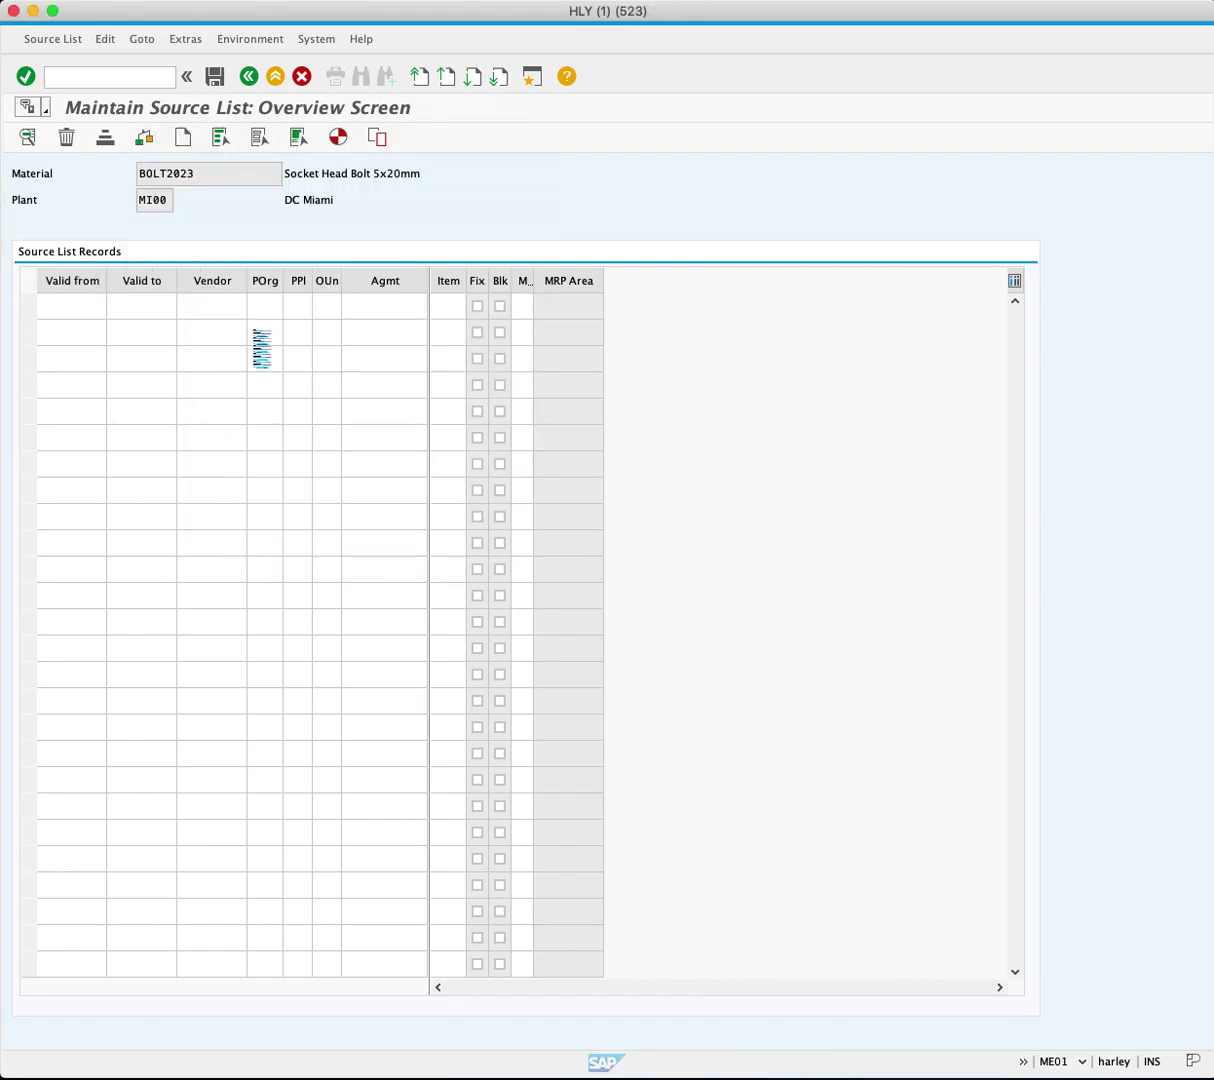
{"action": "left_click", "coordinate": [158, 316]}
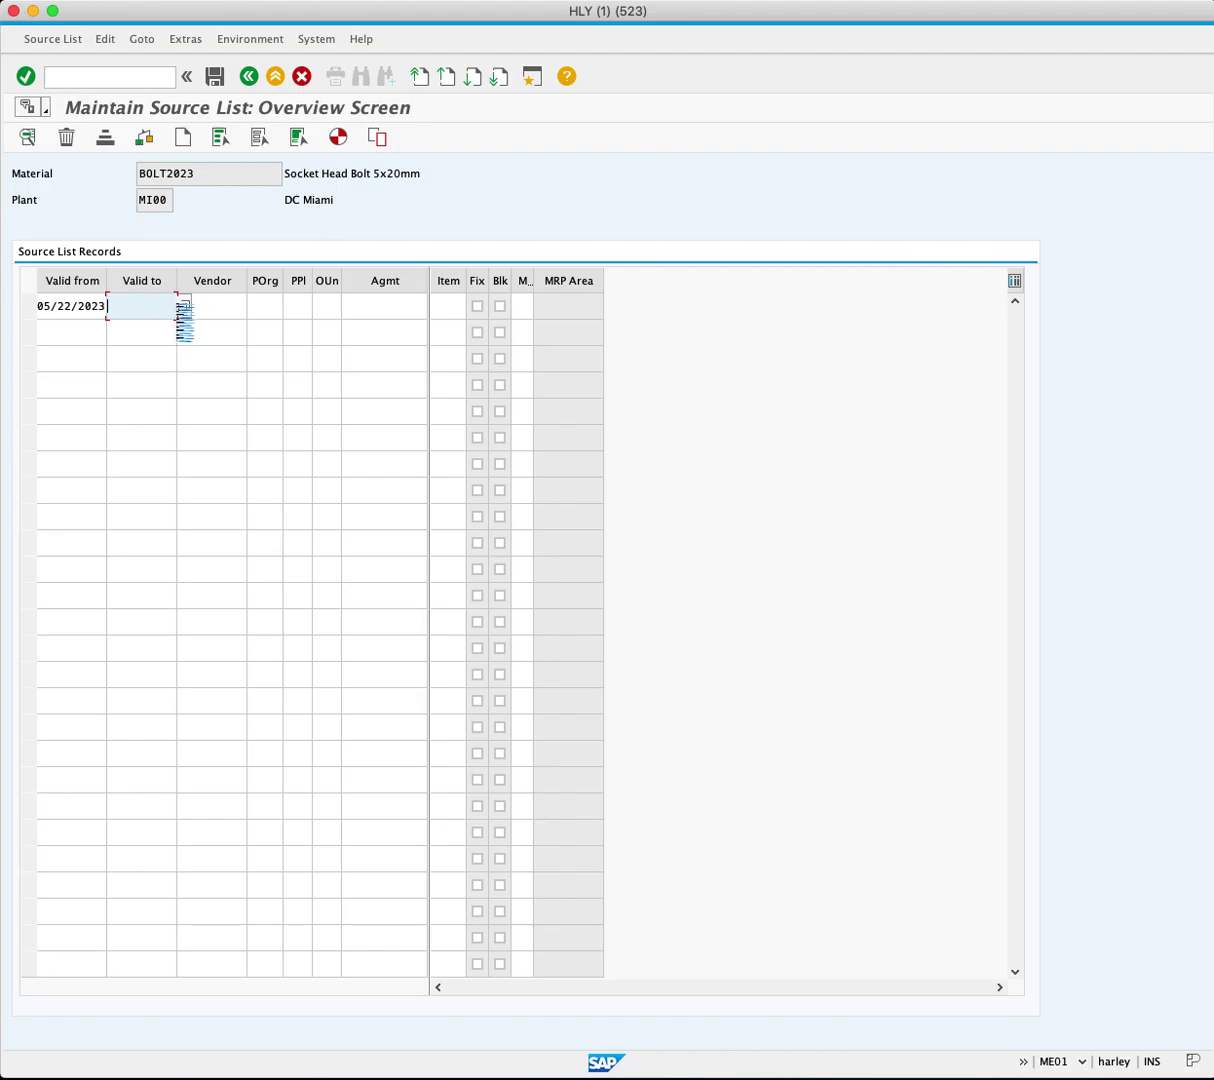
{"action": "left_click", "coordinate": [184, 307]}
{"action": "left_click", "coordinate": [259, 177]}
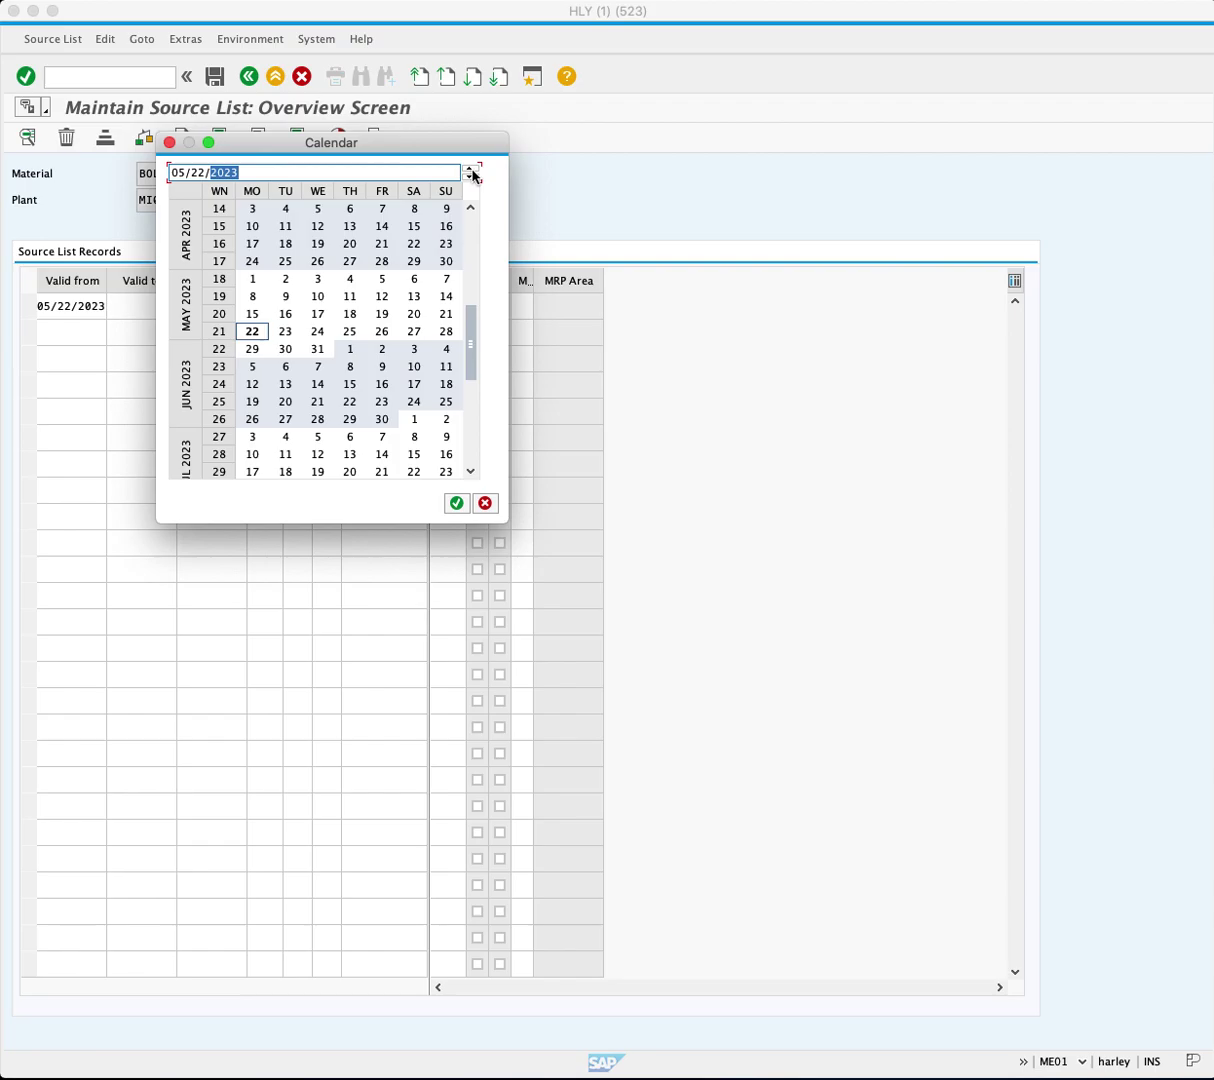
{"action": "left_click", "coordinate": [470, 168]}
{"action": "double_click", "coordinate": [320, 330]}
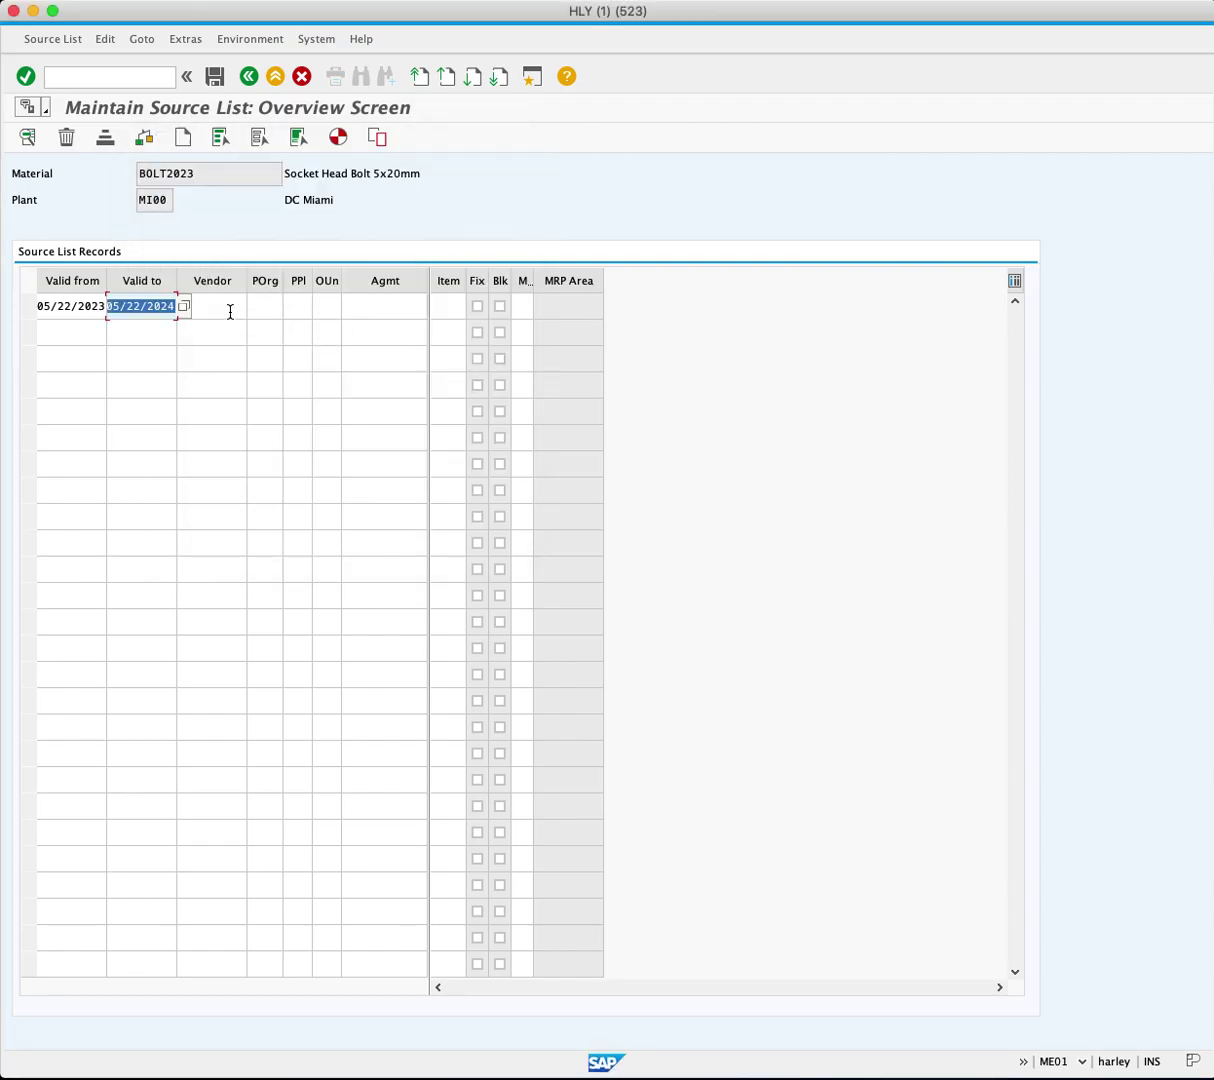
Give the first record vendor 101000 and purchasing organization US00.
{"action": "left_click", "coordinate": [230, 312]}
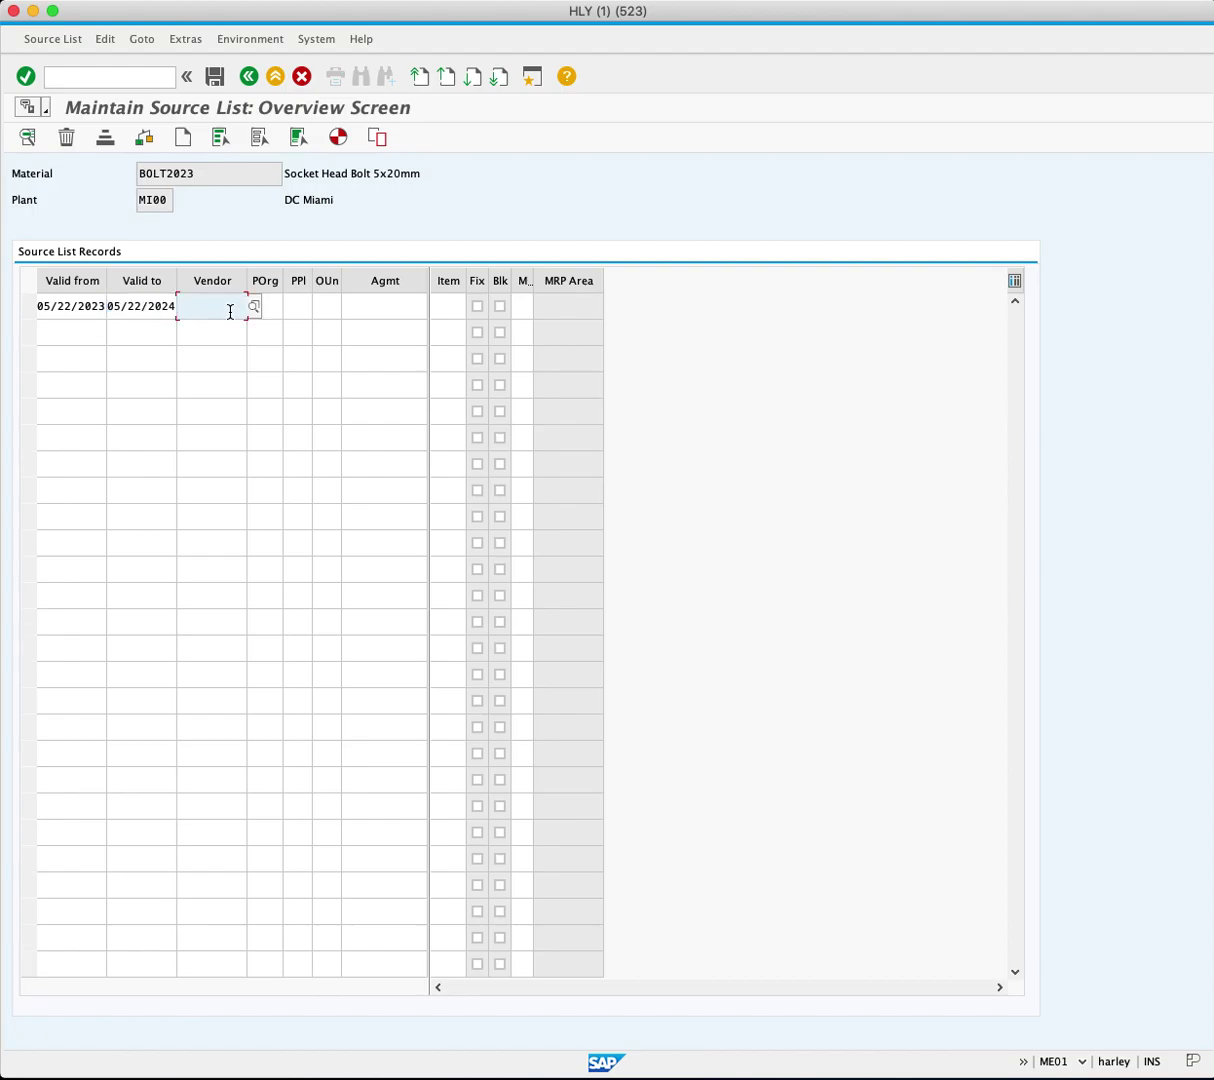
{"action": "type", "text": "1010"}
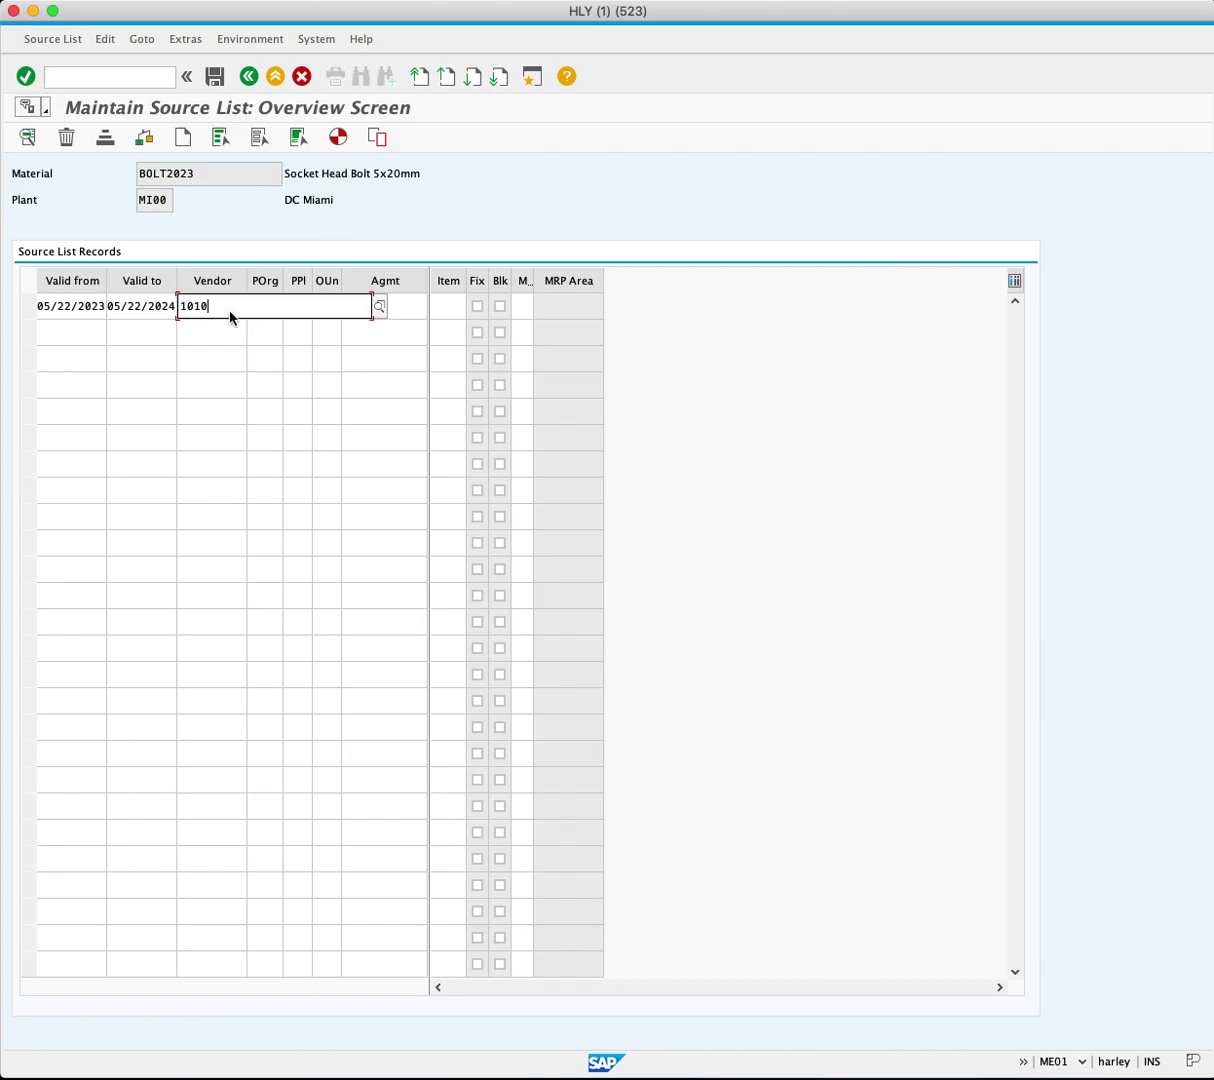
{"action": "type", "text": "00"}
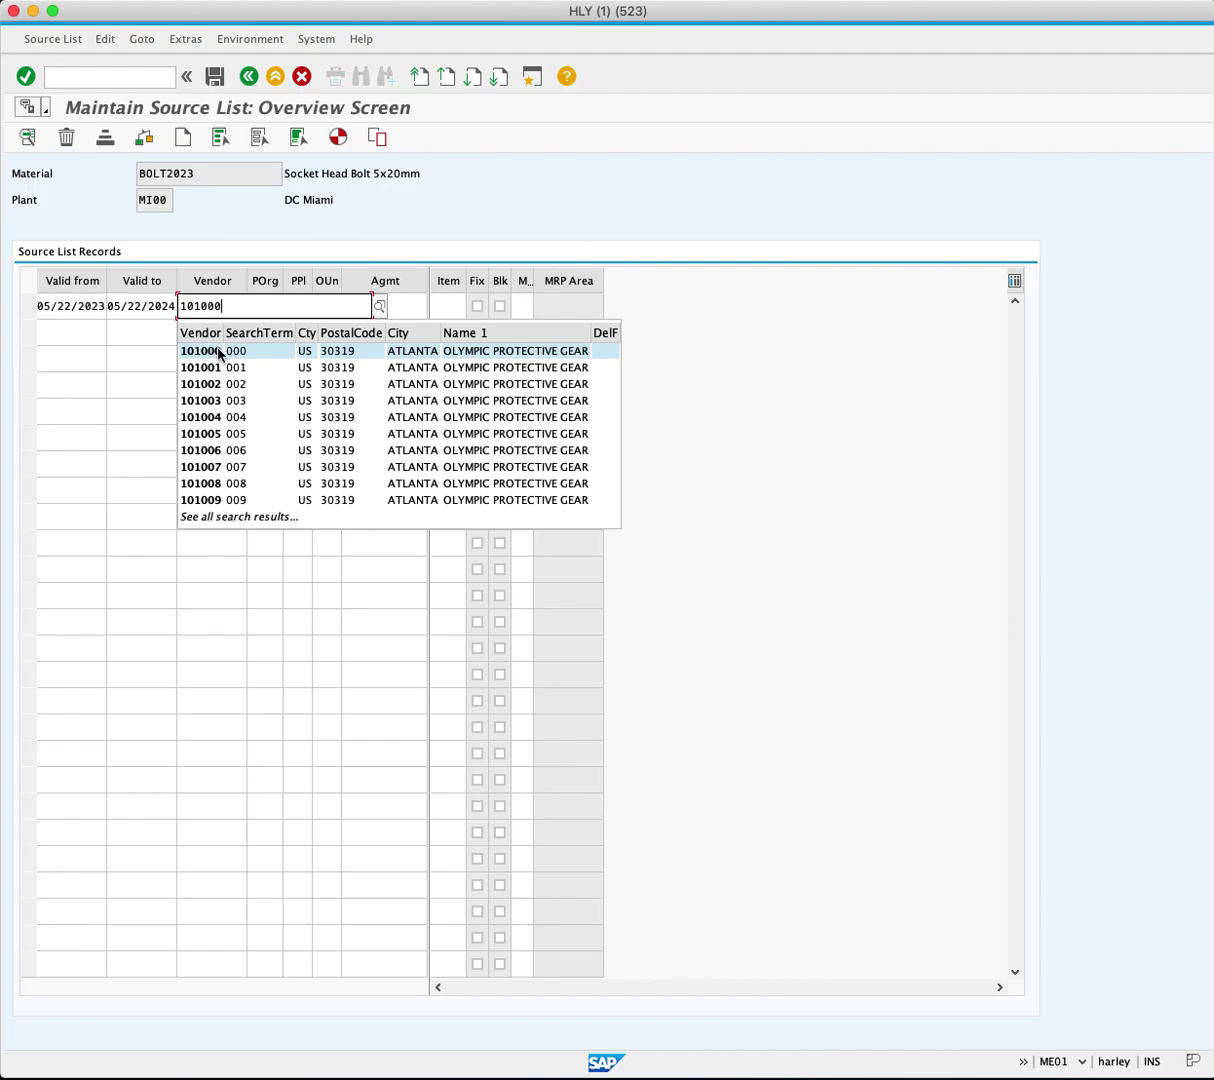
{"action": "left_click", "coordinate": [208, 357]}
{"action": "left_click", "coordinate": [268, 308]}
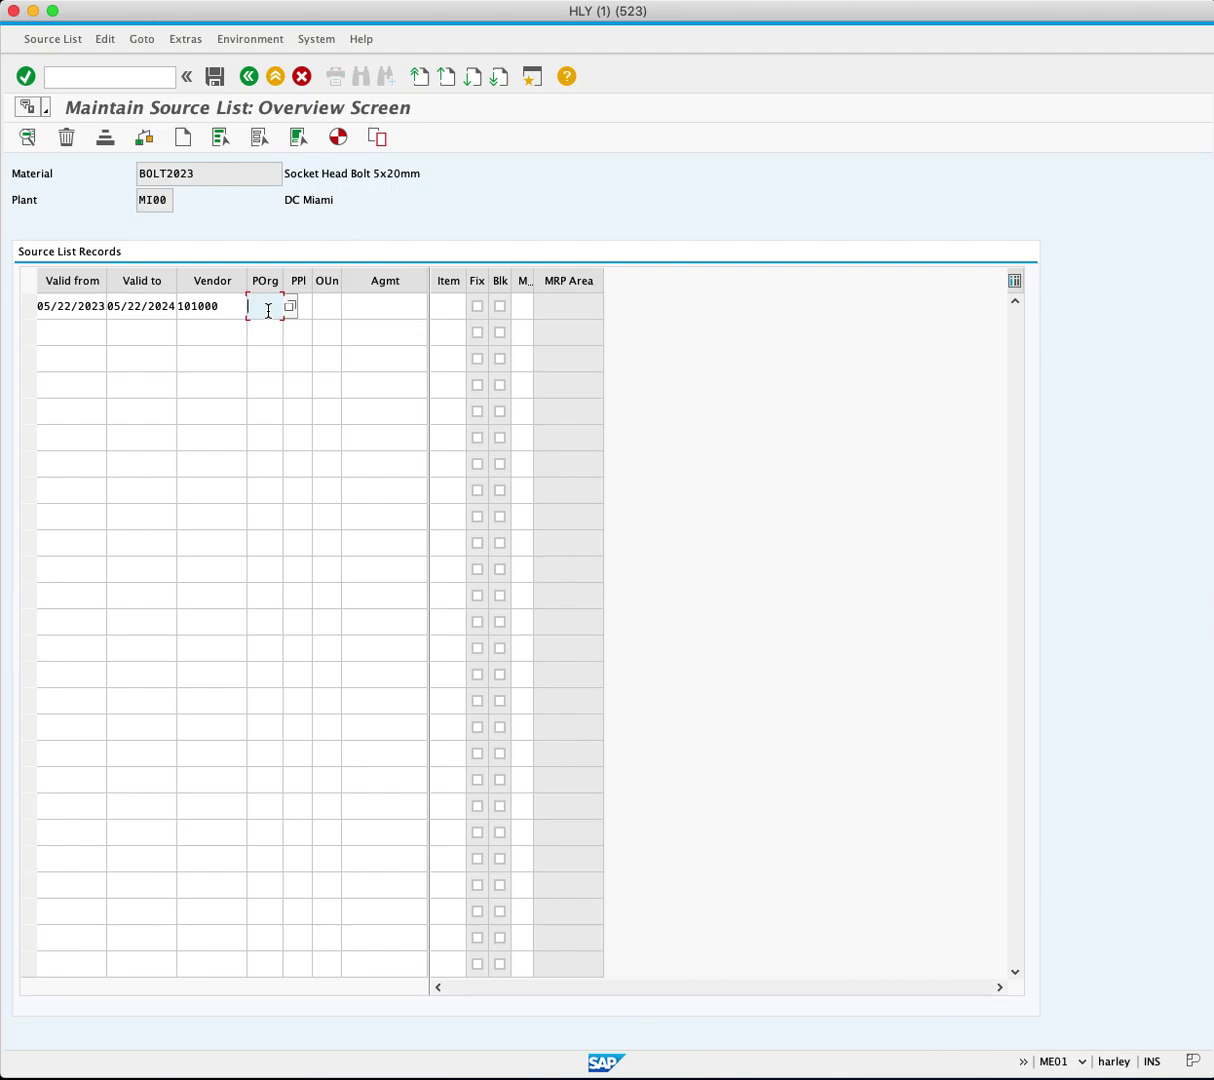
{"action": "type", "text": "US"}
{"action": "type", "text": "00"}
{"action": "left_click", "coordinate": [72, 332]}
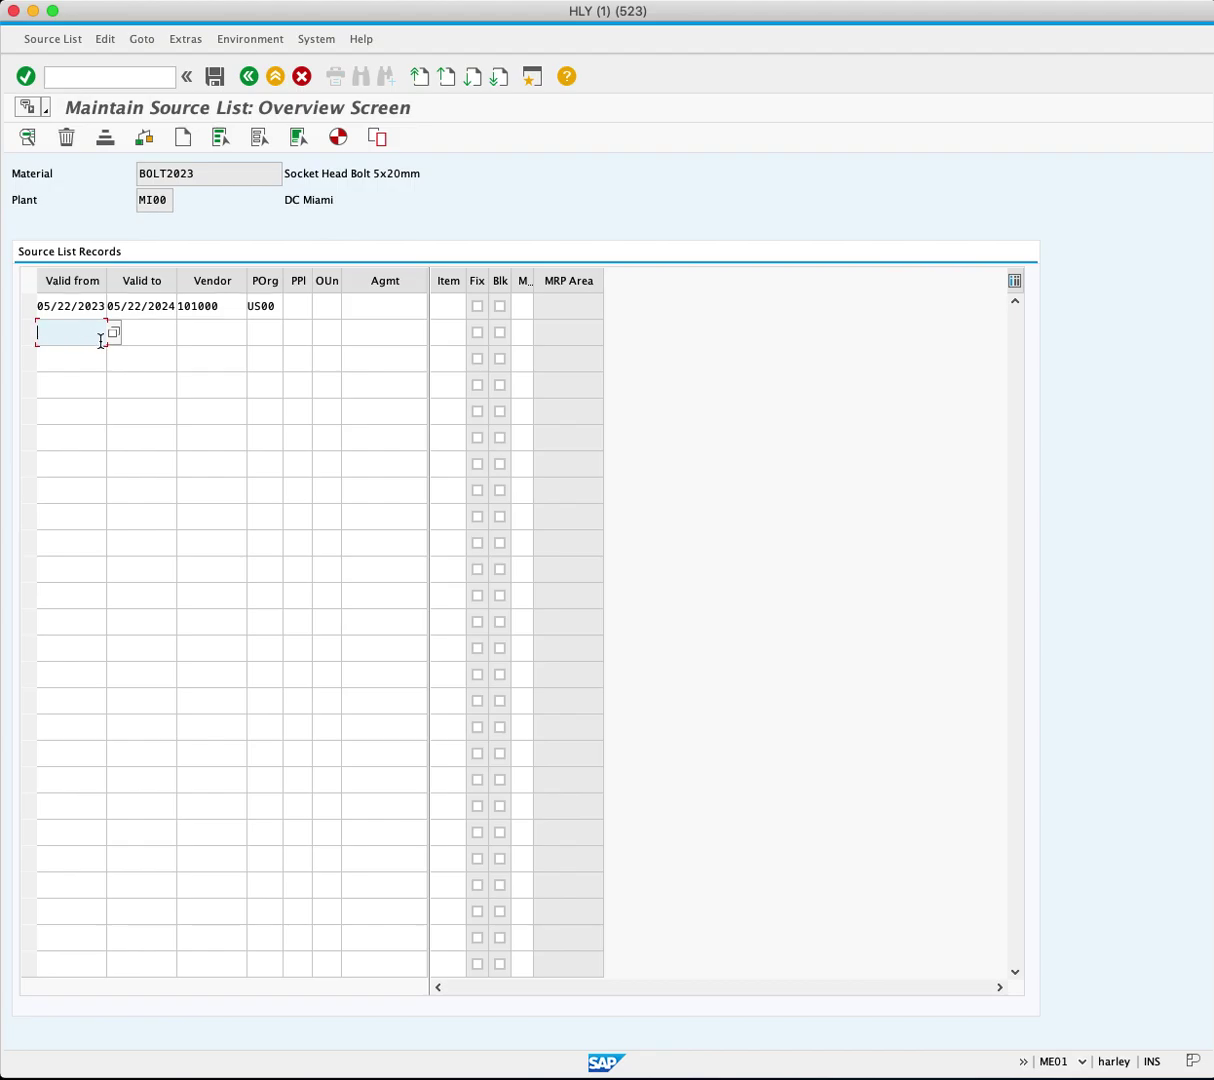
Set the second record's validity from 05/22/2023 to 05/22/2024.
{"action": "left_click", "coordinate": [113, 332]}
{"action": "double_click", "coordinate": [252, 331]}
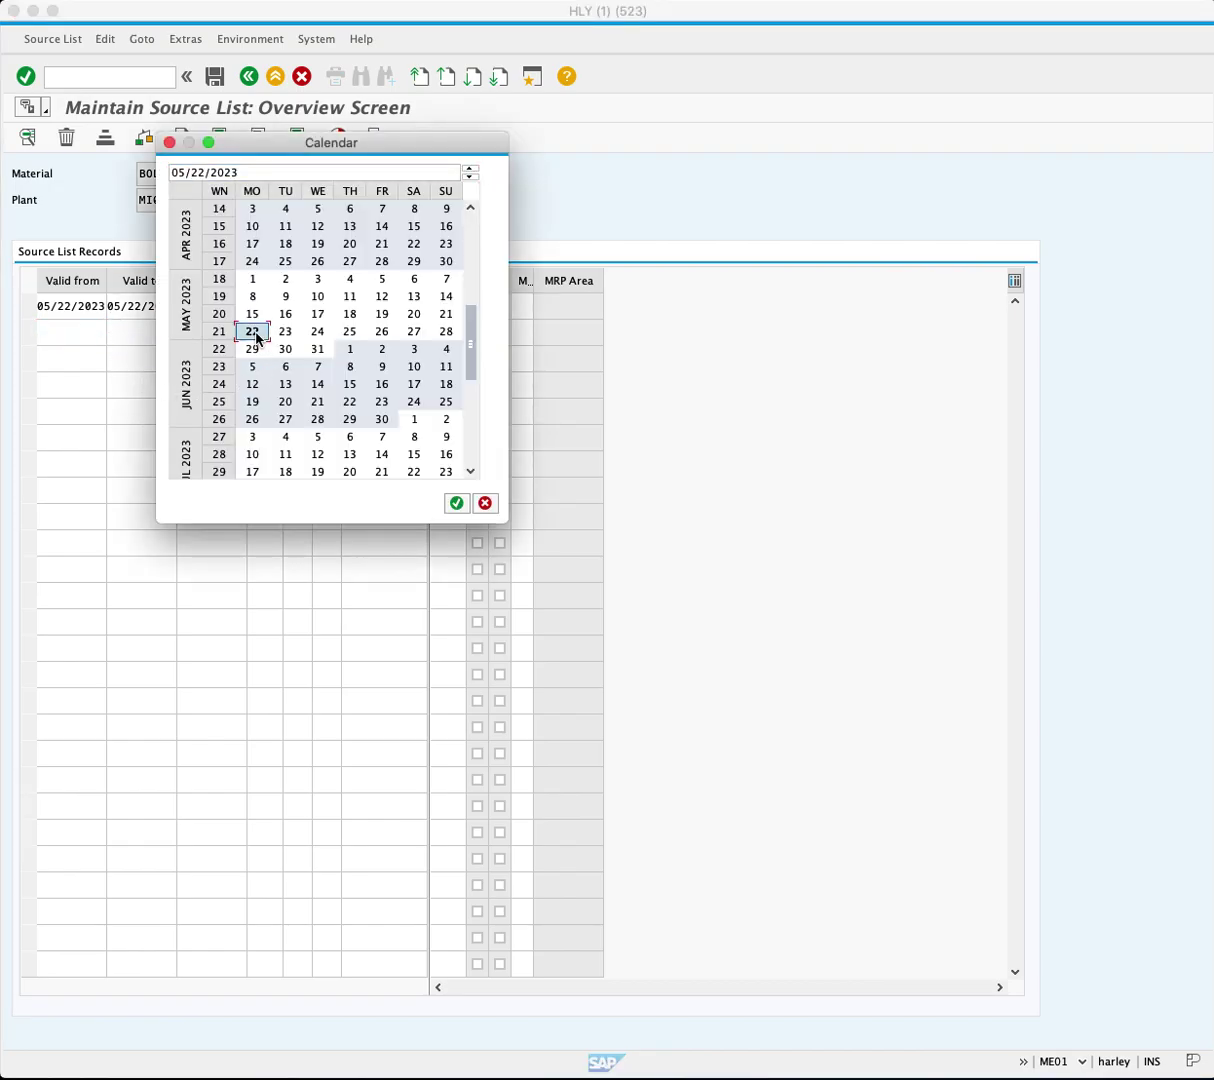
{"action": "left_click", "coordinate": [168, 333]}
{"action": "left_click", "coordinate": [184, 332]}
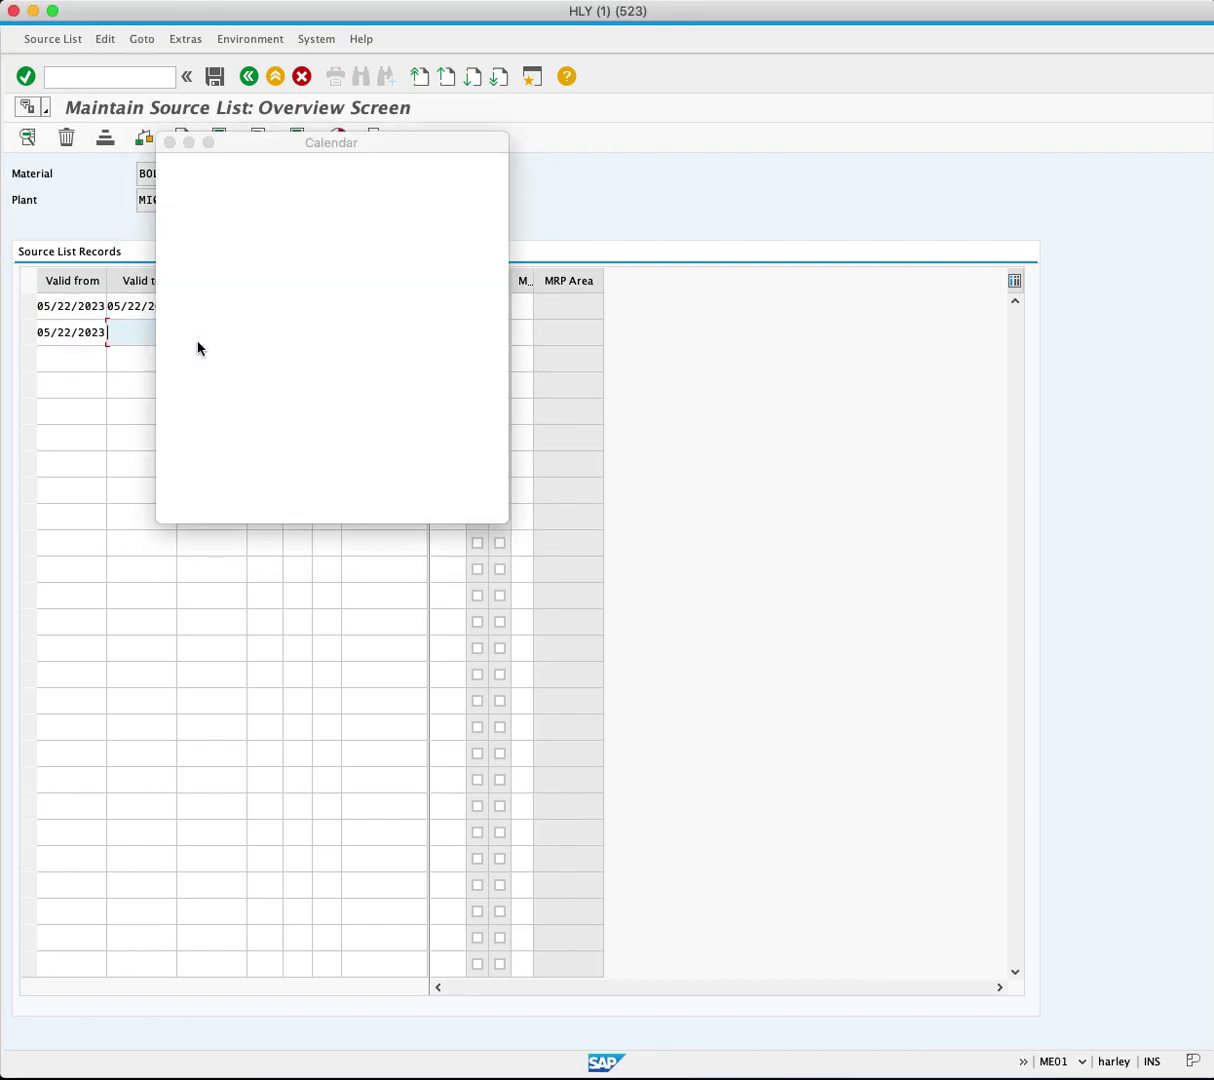
{"action": "double_click", "coordinate": [224, 172]}
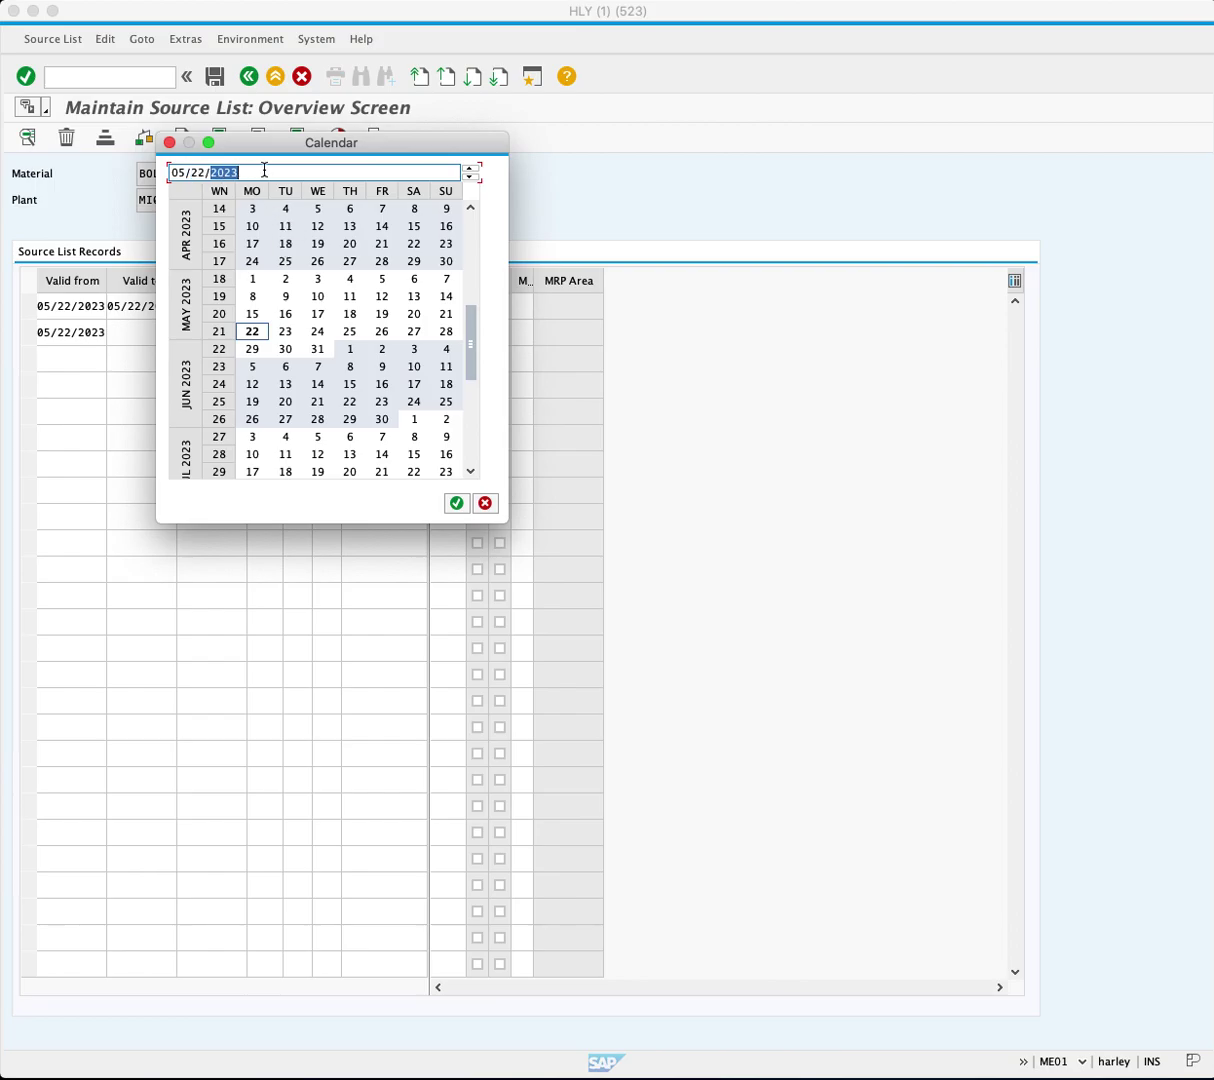
{"action": "left_click", "coordinate": [470, 167]}
{"action": "double_click", "coordinate": [318, 332]}
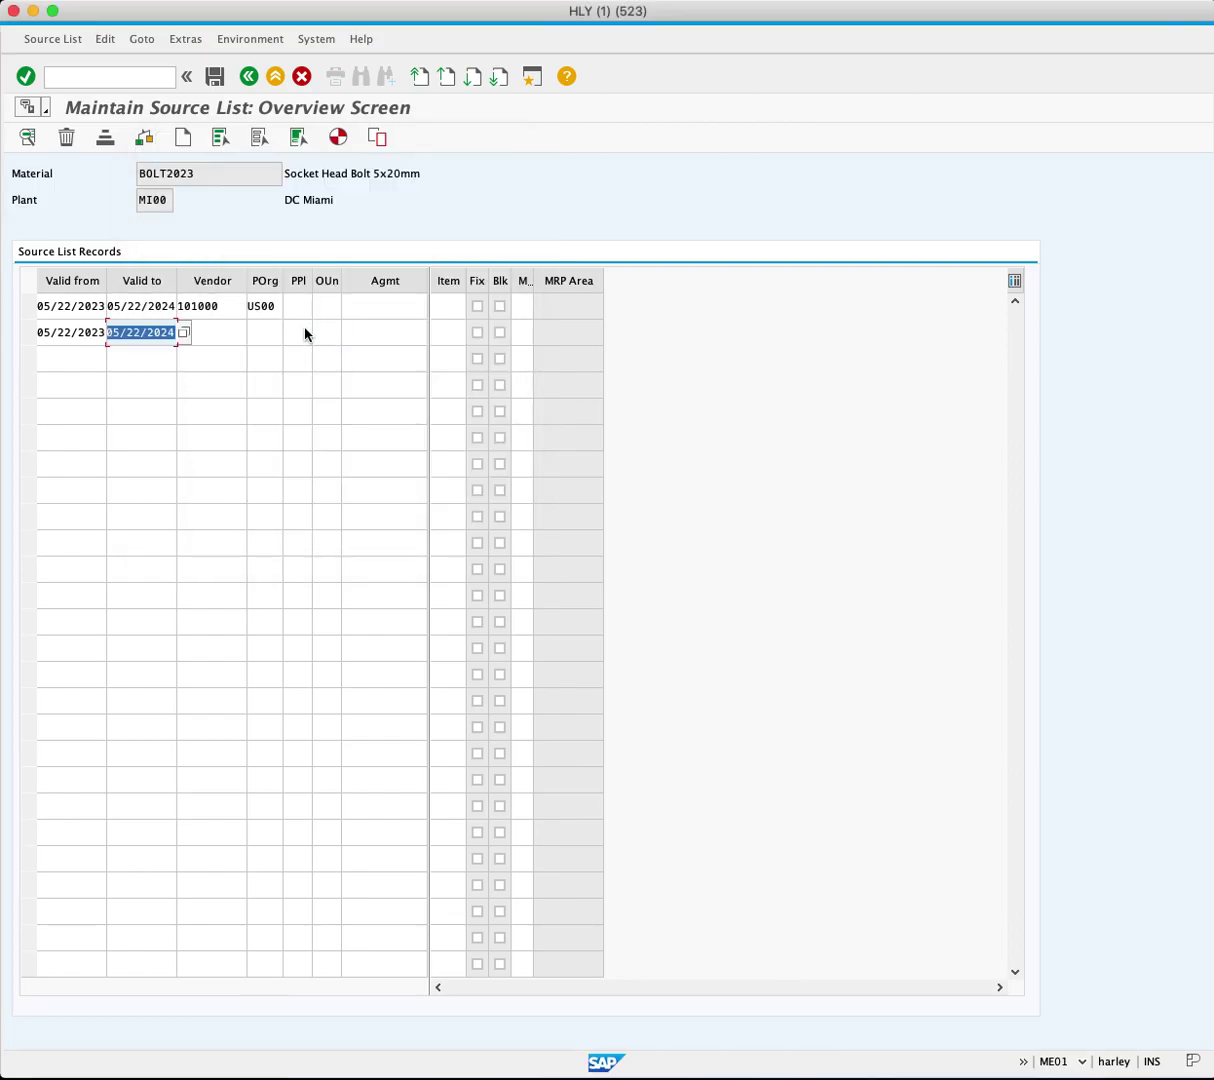
Choose vendor 101030 from the suggestions for the second record.
{"action": "left_click", "coordinate": [225, 331]}
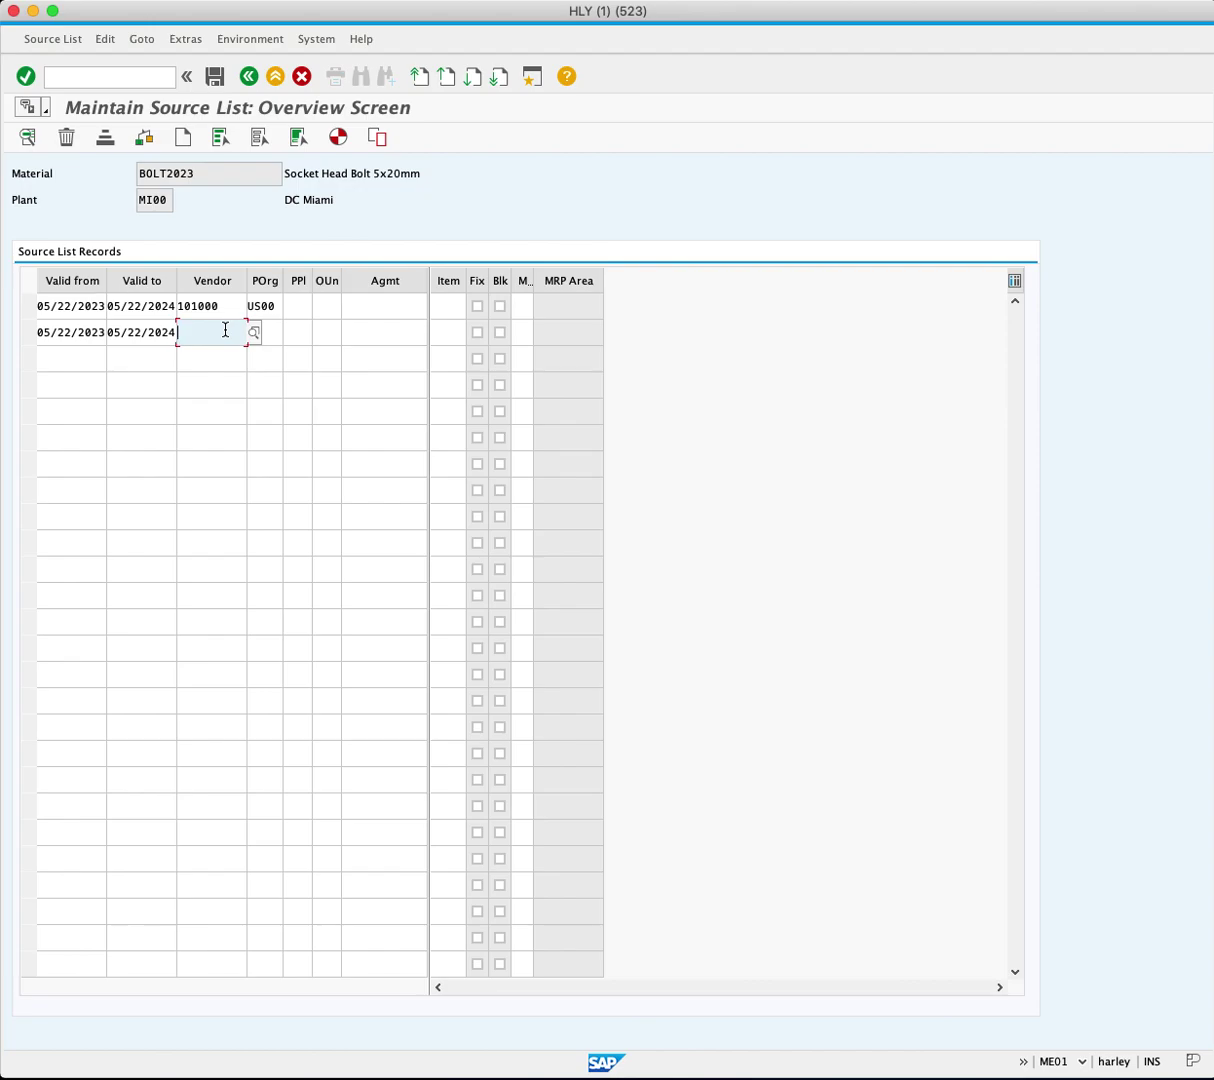
{"action": "type", "text": "1030"}
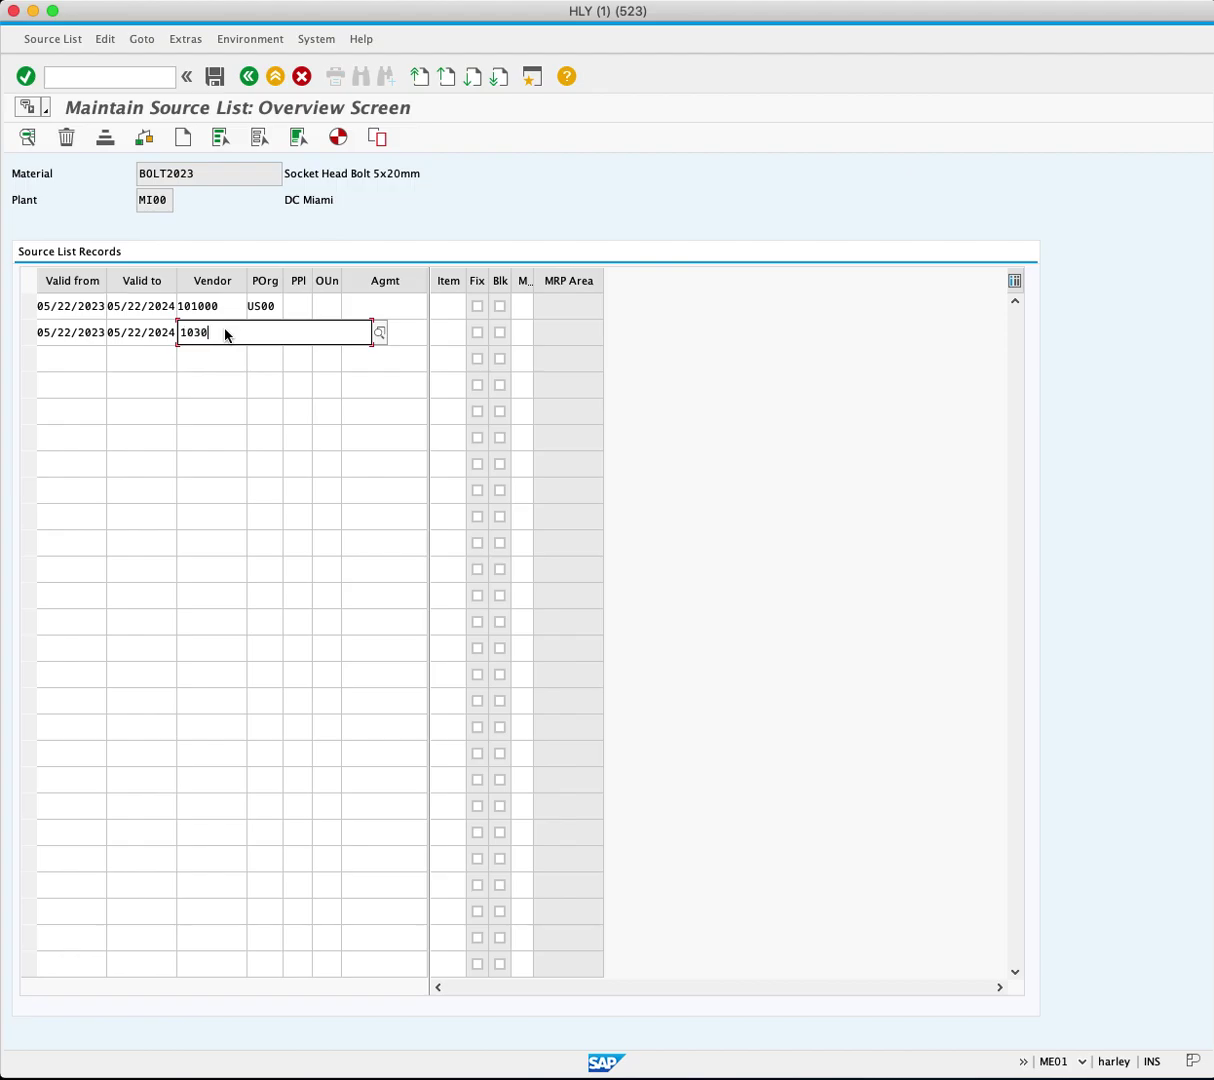
{"action": "type", "text": "00"}
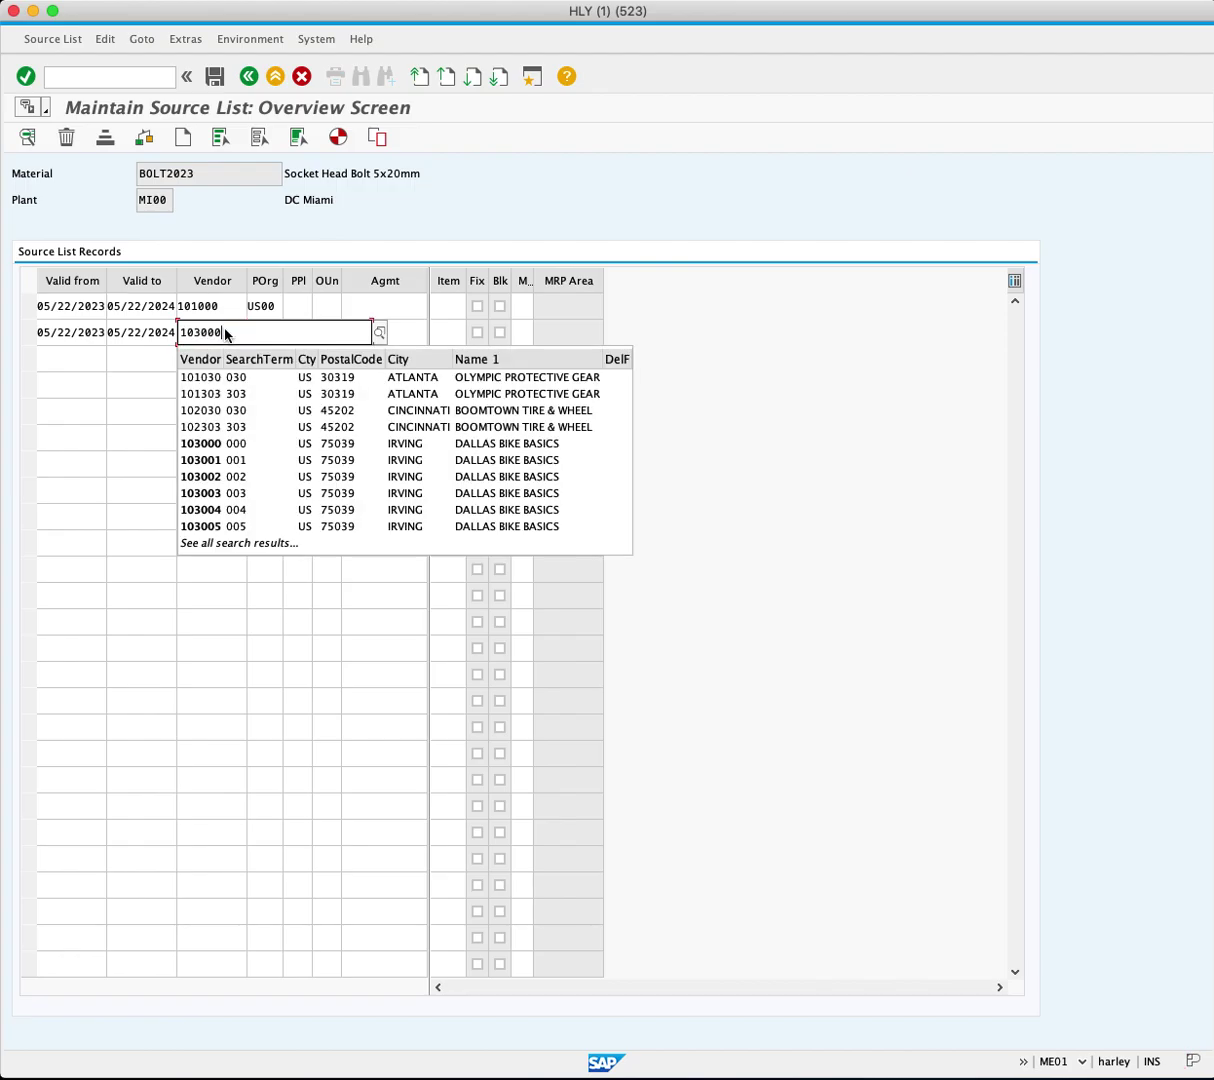
{"action": "left_click", "coordinate": [208, 378]}
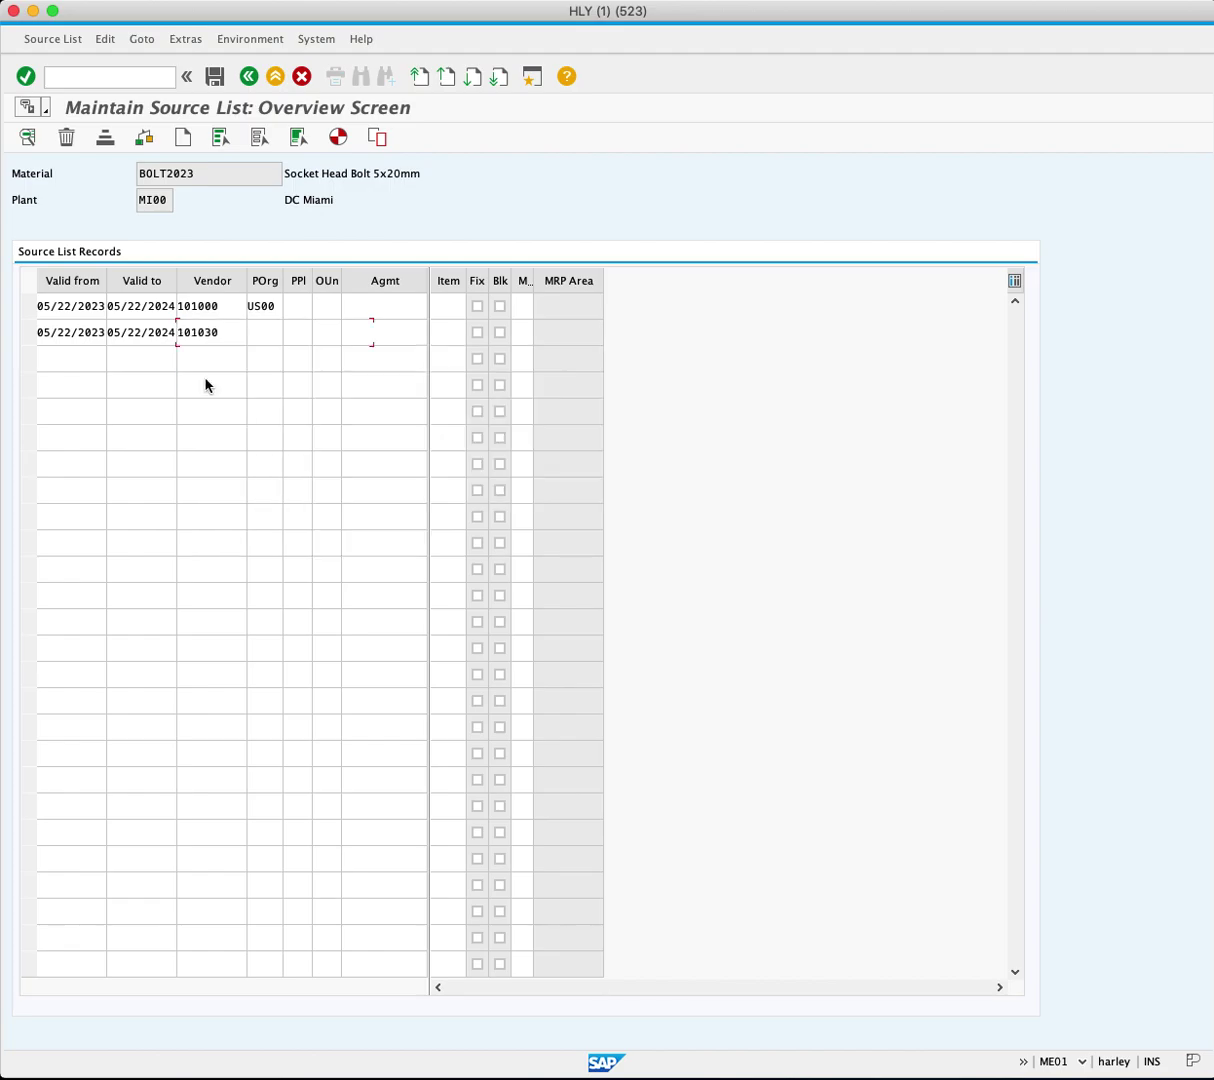
{"action": "left_click", "coordinate": [266, 333]}
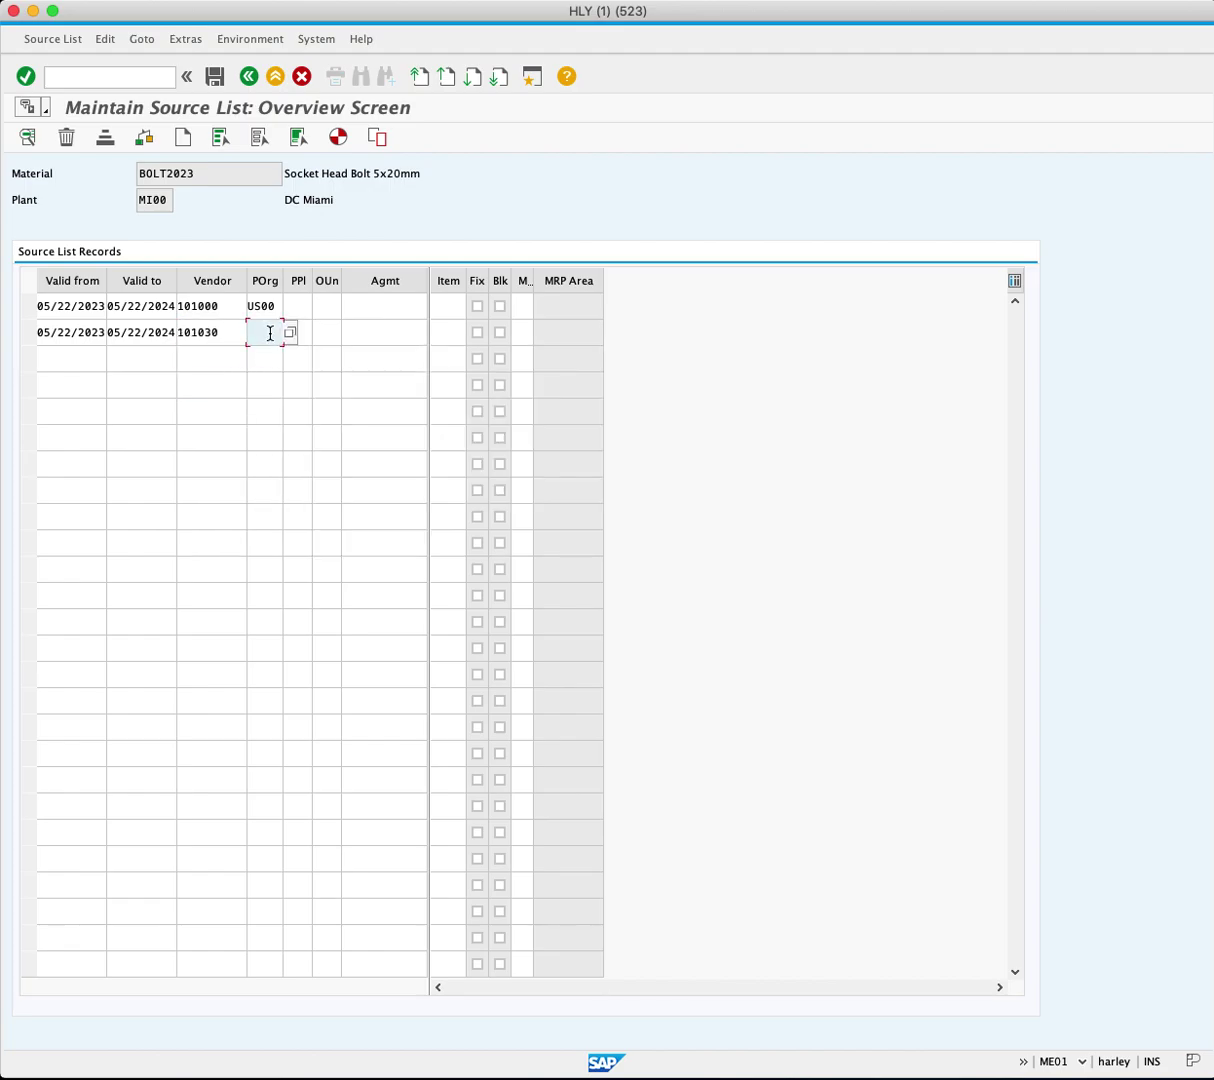
{"action": "type", "text": "US"}
{"action": "type", "text": "00"}
Save the BOLT2023 source list with its vendor 101000 and 101030 records.
{"action": "left_click", "coordinate": [216, 80]}
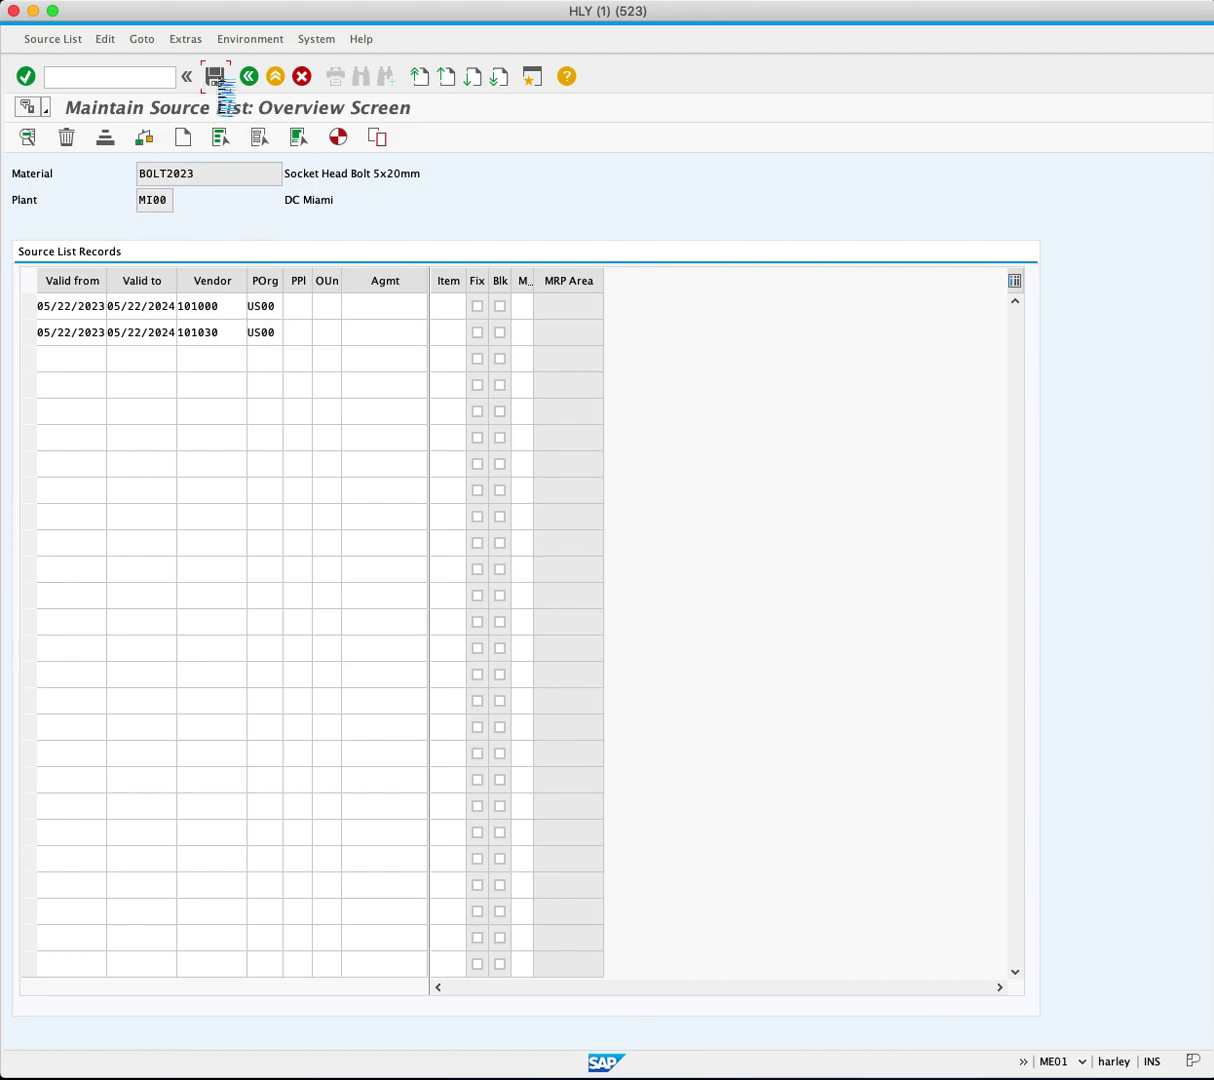